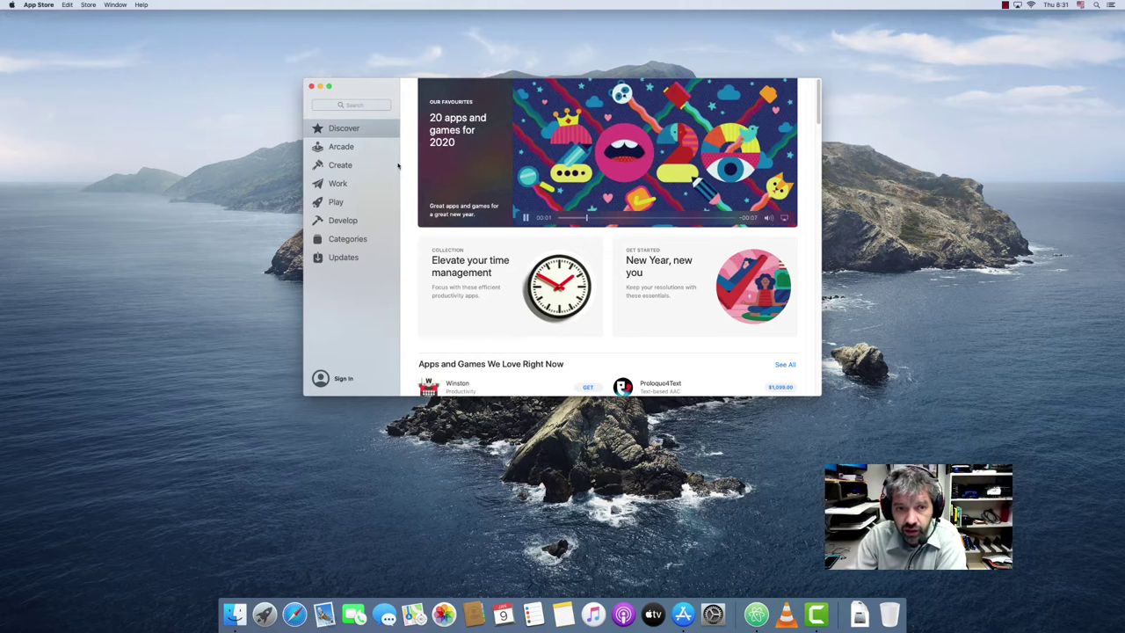
Search the App Store for xcode and start installing Apple's Xcode from the results
{"action": "left_click", "coordinate": [372, 107]}
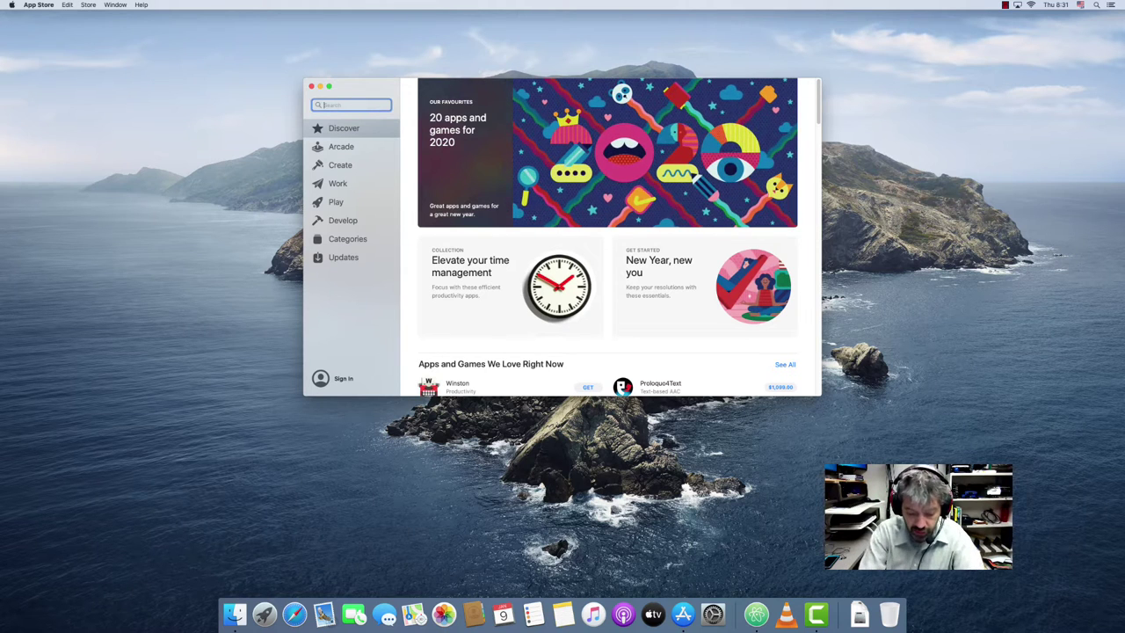
{"action": "type", "text": "xcode"}
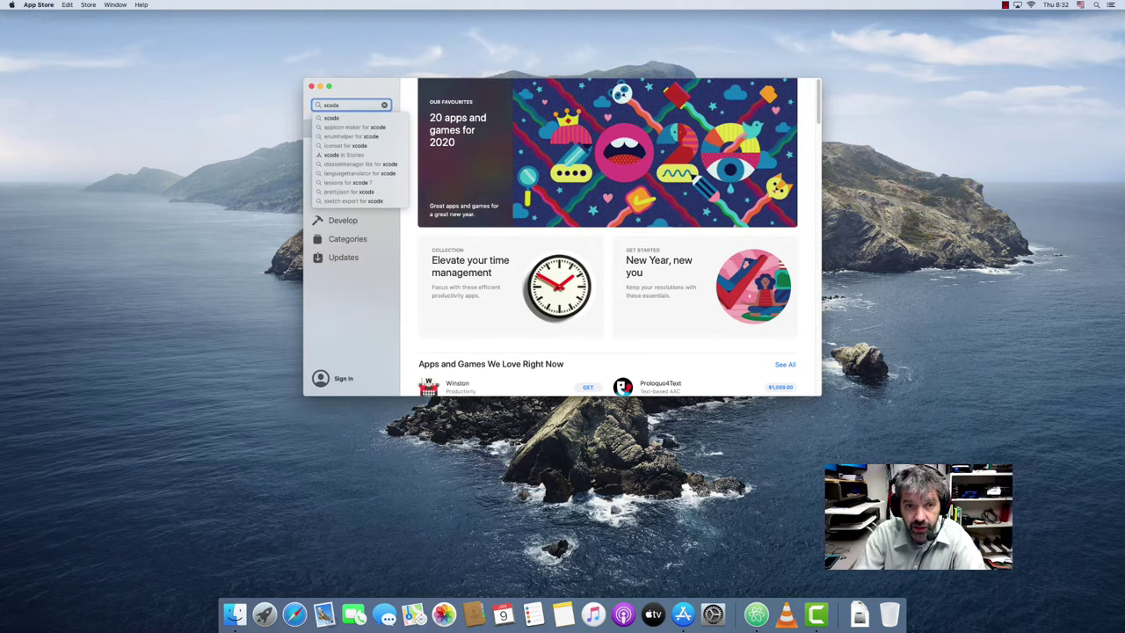
{"action": "left_click", "coordinate": [334, 120]}
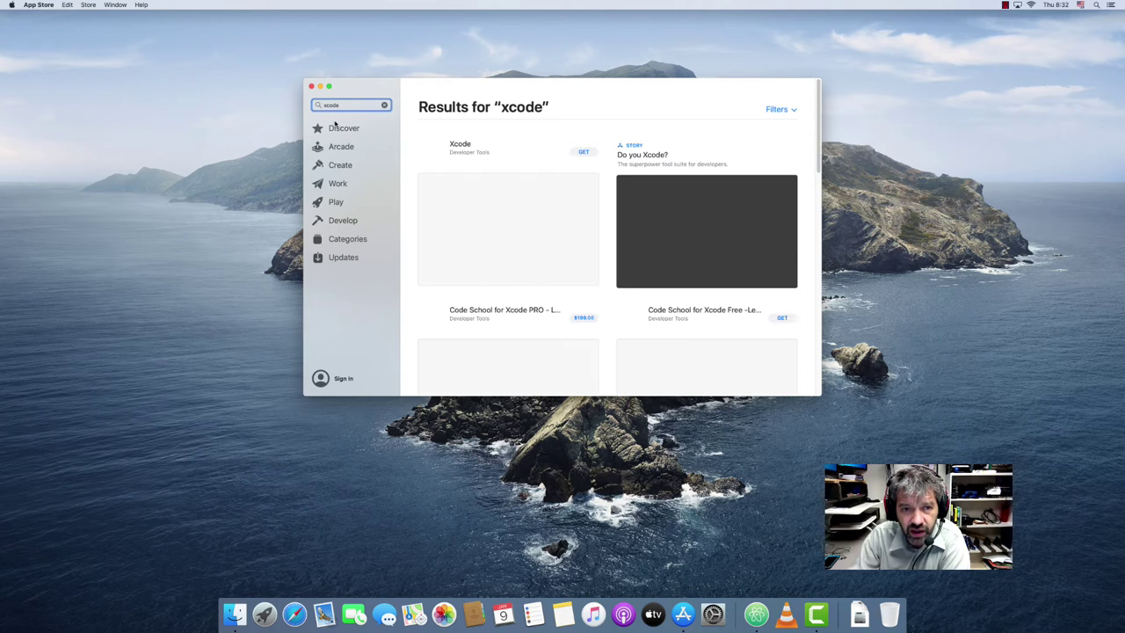
{"action": "left_click", "coordinate": [582, 152]}
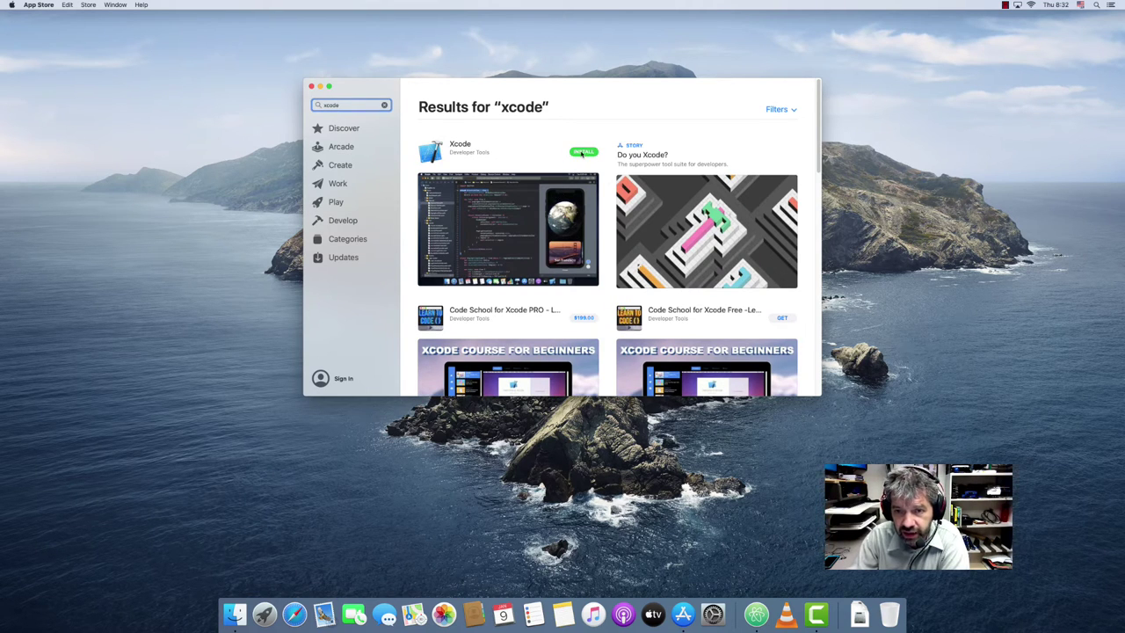
{"action": "left_click", "coordinate": [581, 152]}
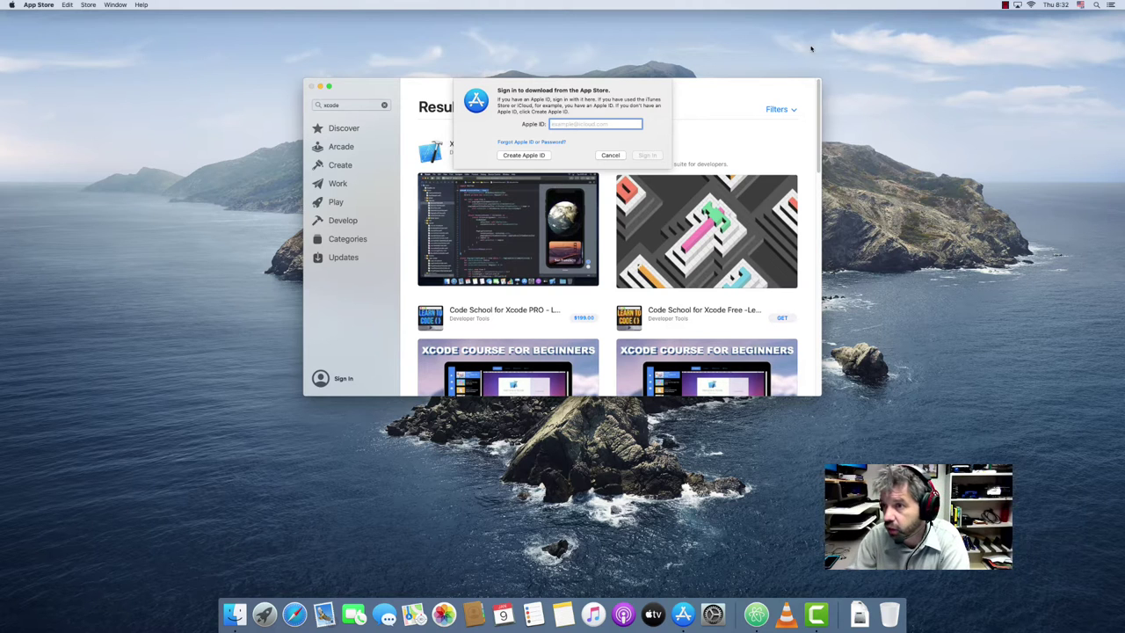
{"action": "left_click", "coordinate": [1004, 5]}
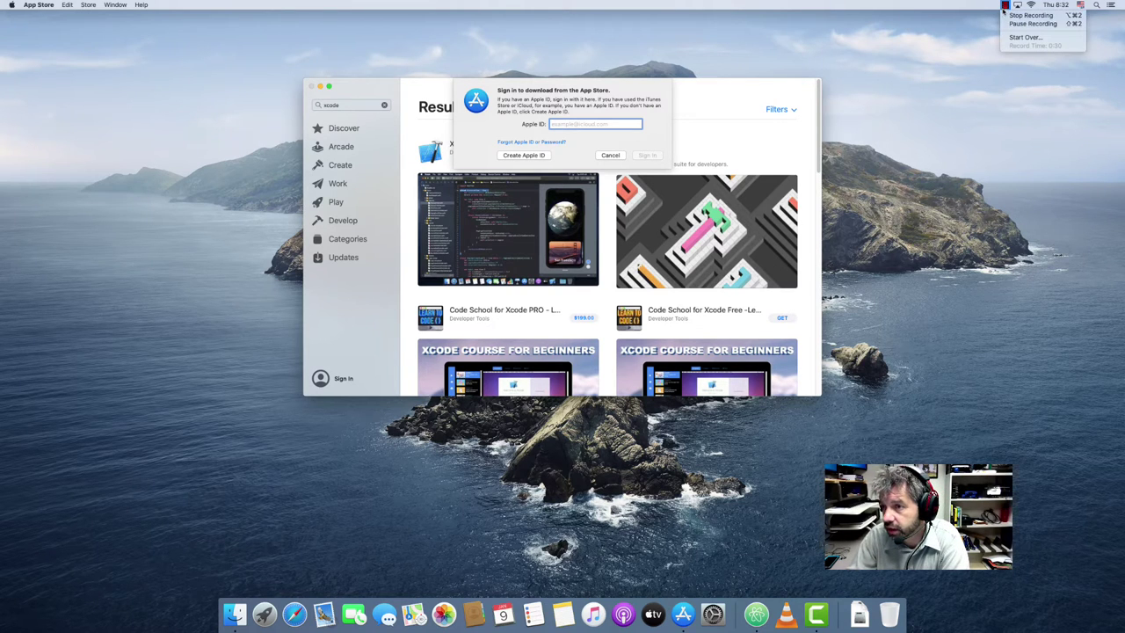
{"action": "left_click", "coordinate": [1008, 23]}
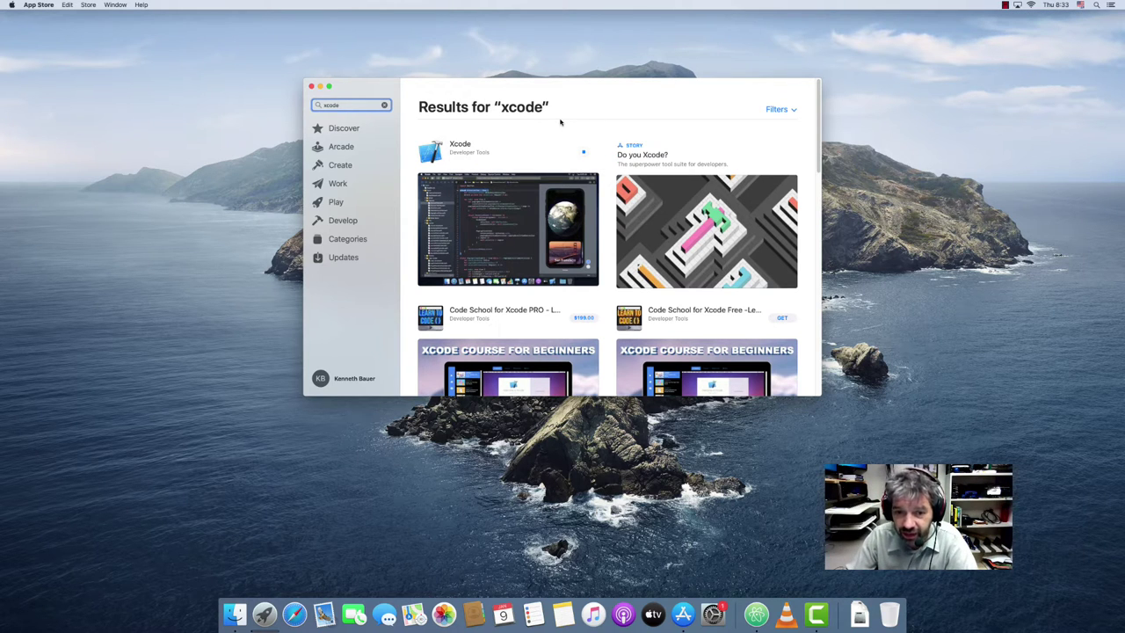
Open the Xcode product page from the search results
{"action": "left_click", "coordinate": [474, 152]}
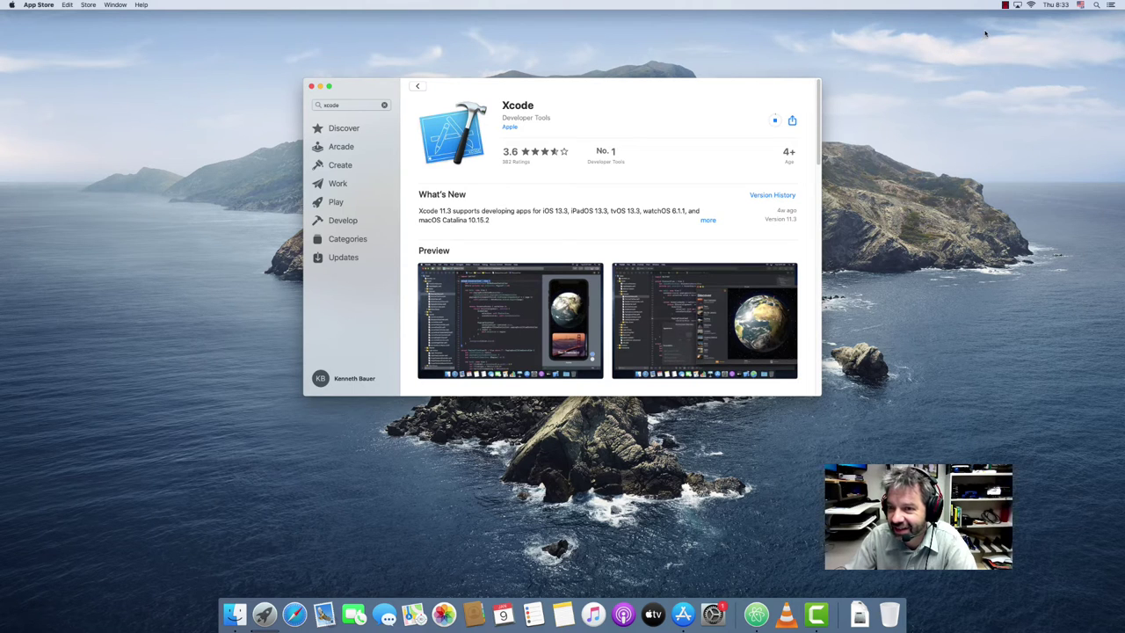
{"action": "left_click", "coordinate": [1004, 5]}
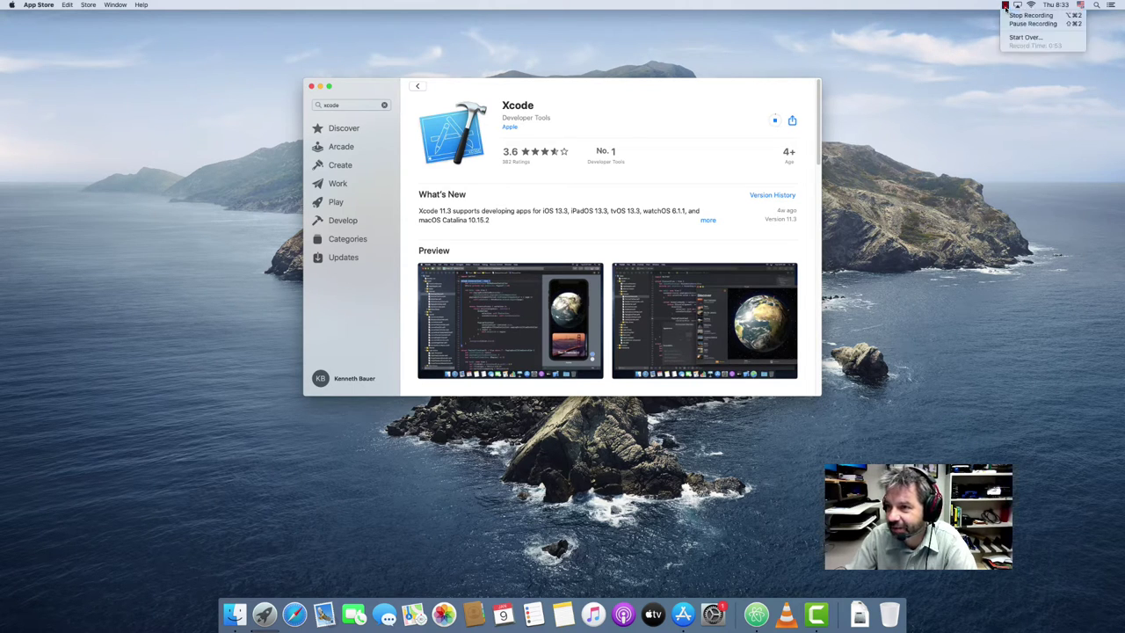
{"action": "left_click", "coordinate": [1011, 25]}
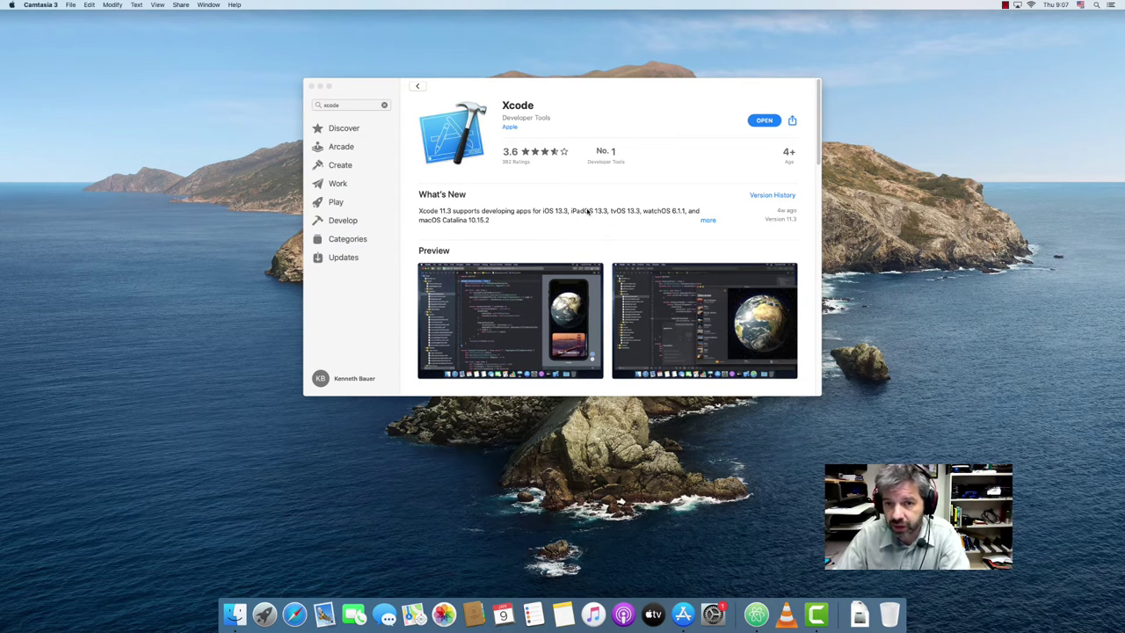
Launch the installed Xcode from its store page and agree to the Xcode and iOS SDK License Agreement
{"action": "left_click", "coordinate": [761, 120]}
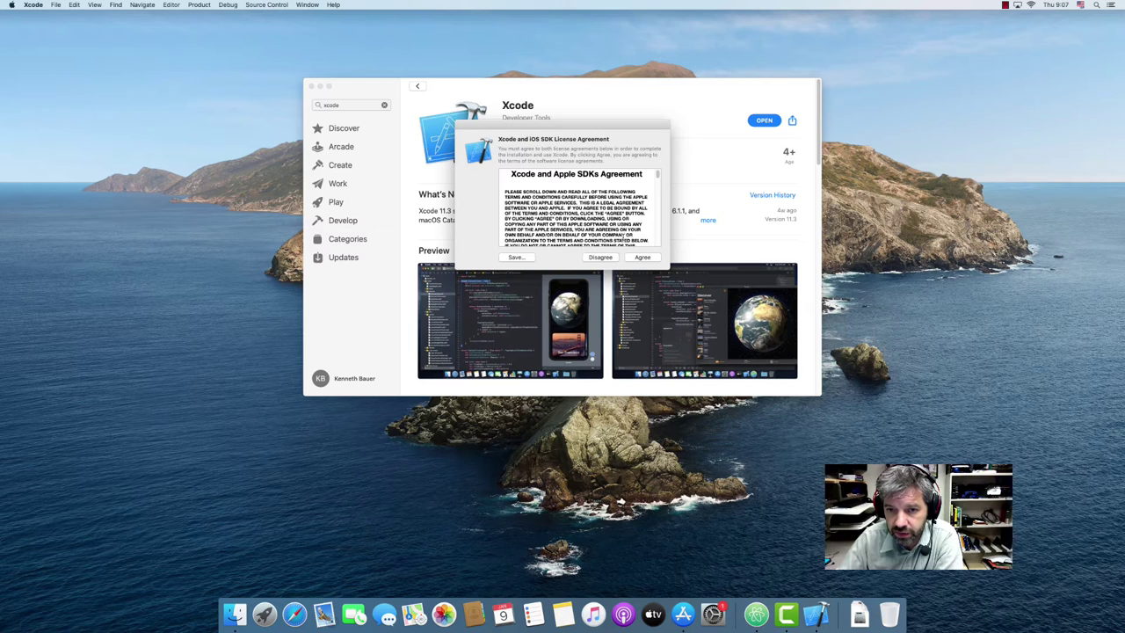
{"action": "left_click_drag", "start_coordinate": [657, 176], "coordinate": [657, 239]}
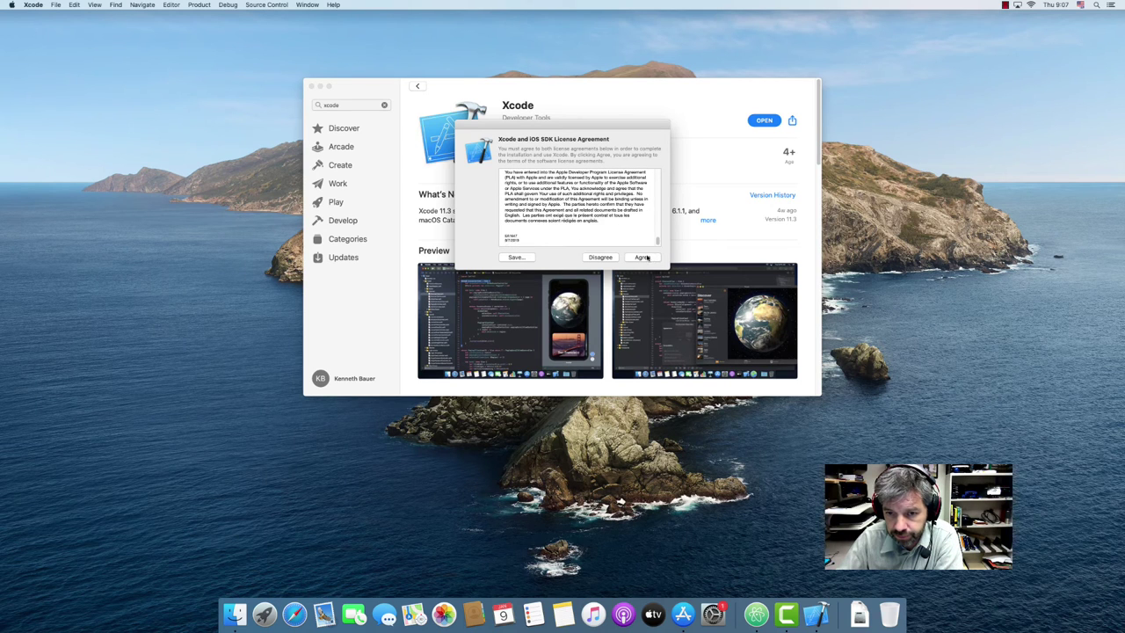
{"action": "left_click", "coordinate": [646, 258]}
{"action": "key", "text": "Return"}
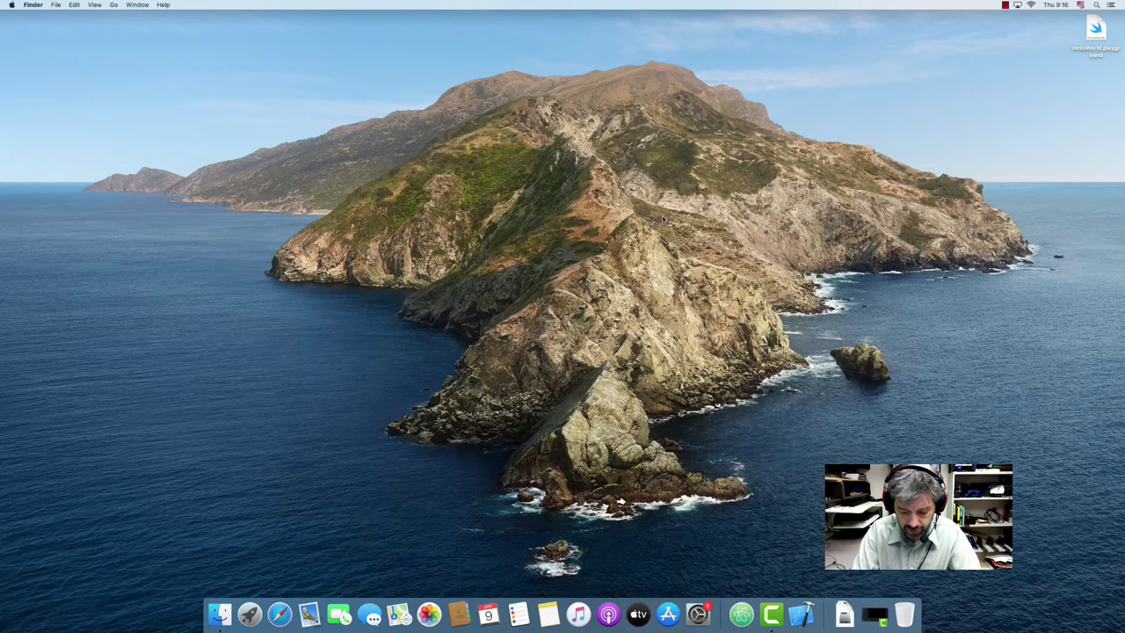
Launch Xcode through a Spotlight search for xcode, without opening an existing project
{"action": "key", "text": "super+space"}
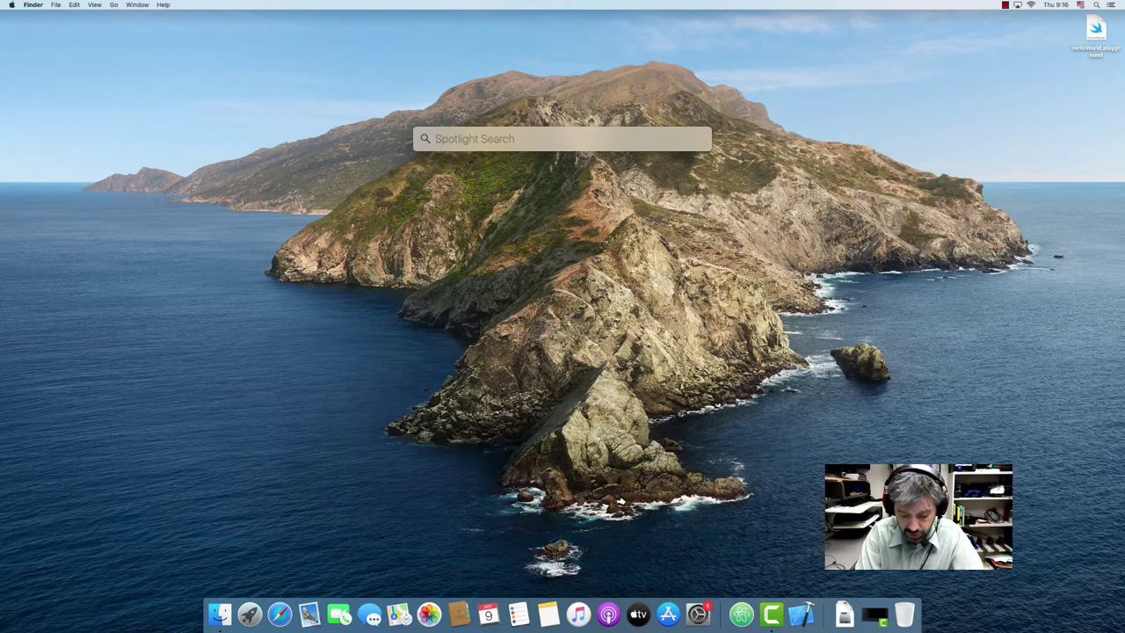
{"action": "type", "text": "xcode"}
{"action": "key", "text": "Return"}
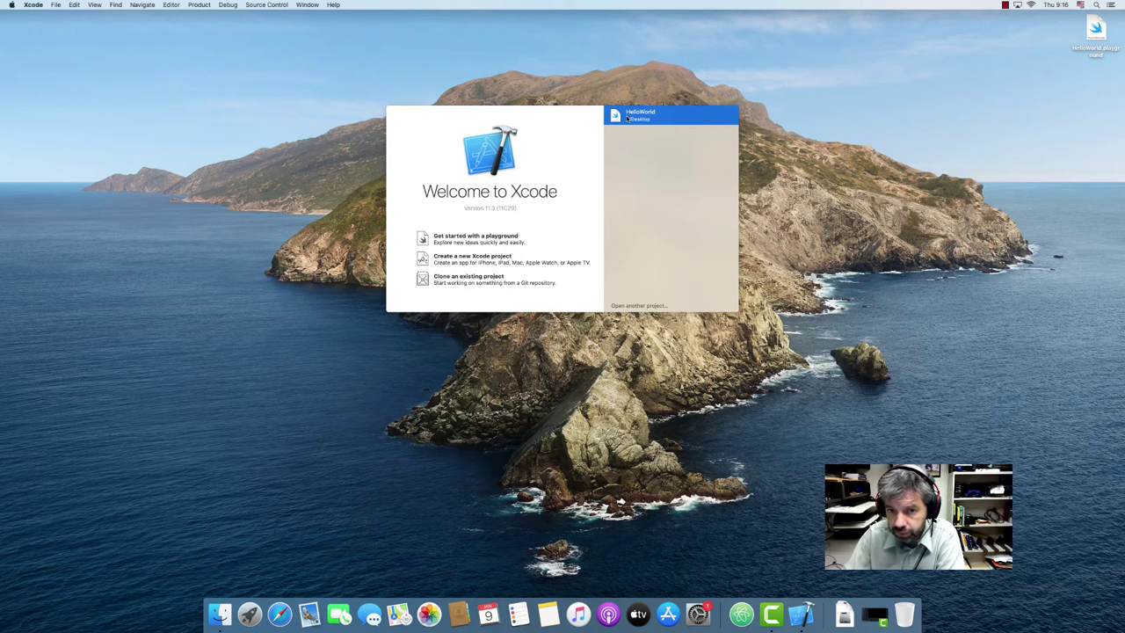
{"action": "left_click", "coordinate": [633, 305]}
{"action": "left_click", "coordinate": [675, 295]}
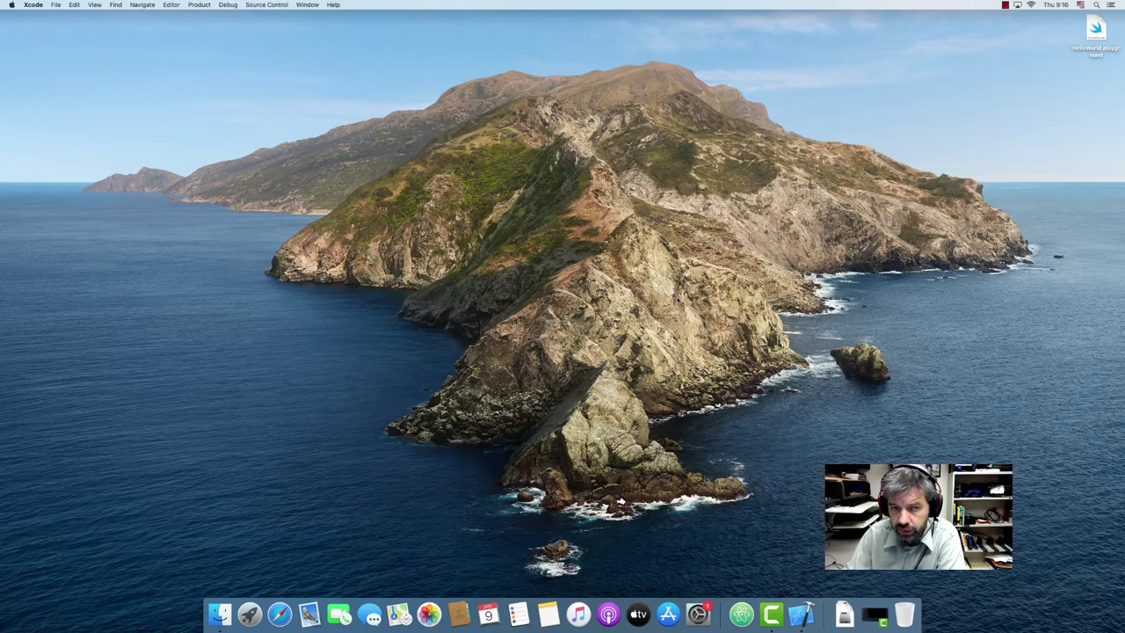
Start a new project from the macOS Command Line Tool template and continue to its options
{"action": "left_click", "coordinate": [29, 4]}
{"action": "mouse_move", "coordinate": [56, 4]}
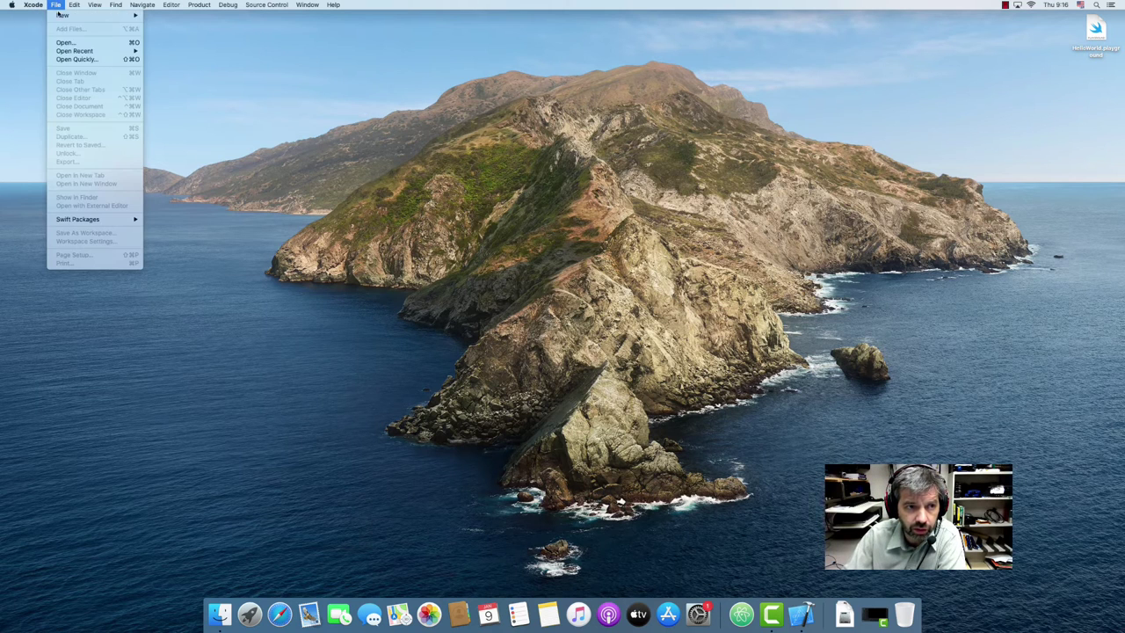
{"action": "mouse_move", "coordinate": [88, 15]}
{"action": "left_click", "coordinate": [193, 87]}
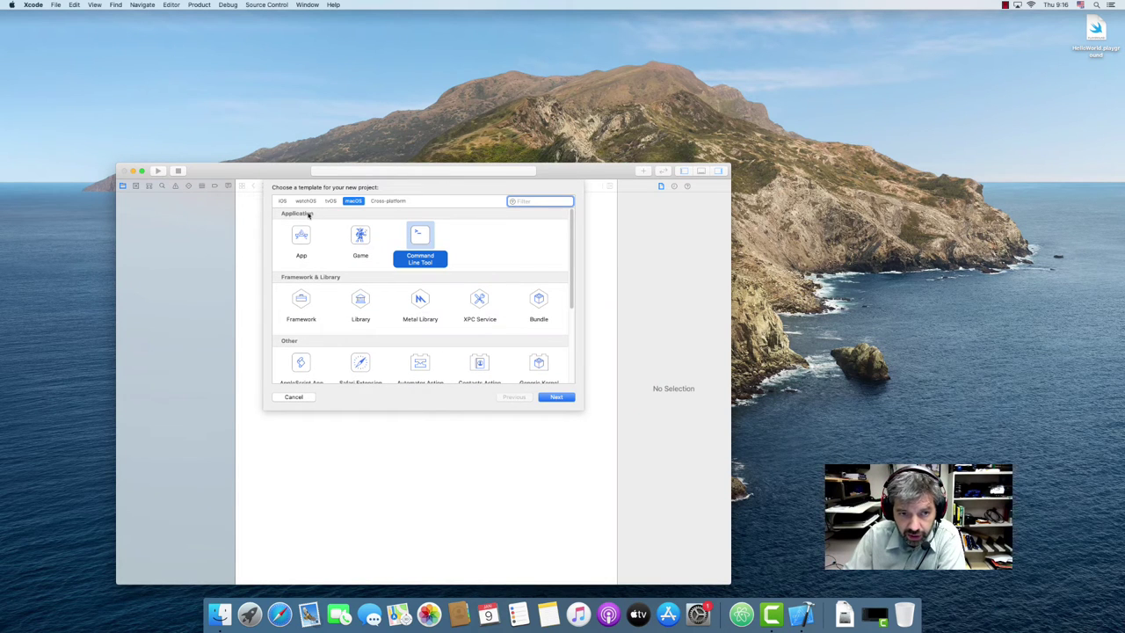
{"action": "left_click", "coordinate": [285, 202]}
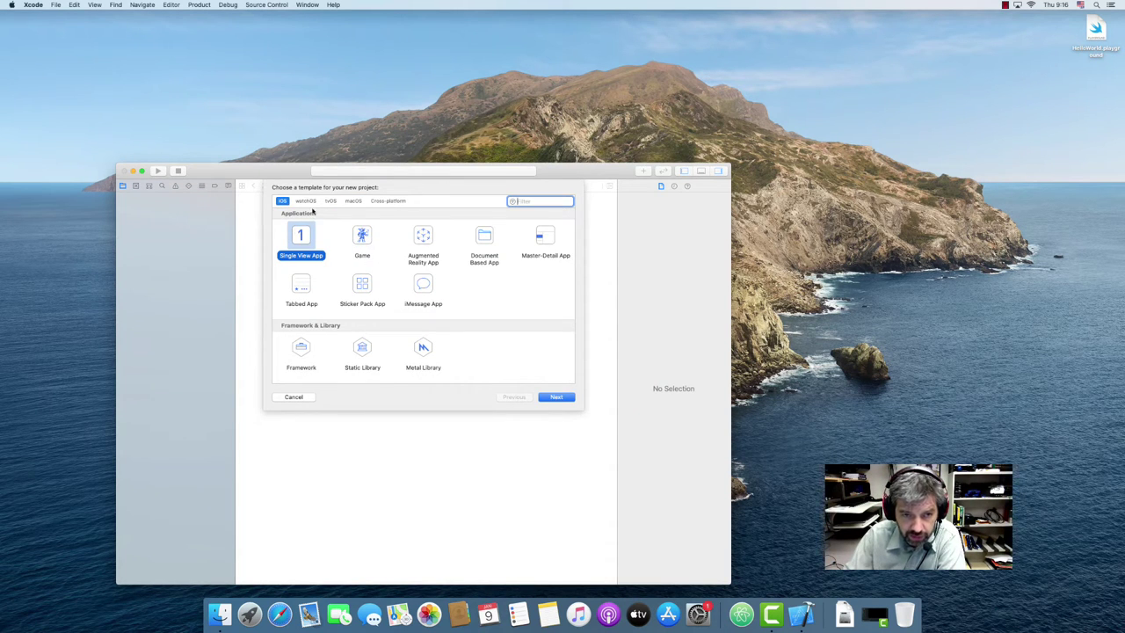
{"action": "left_click", "coordinate": [354, 203]}
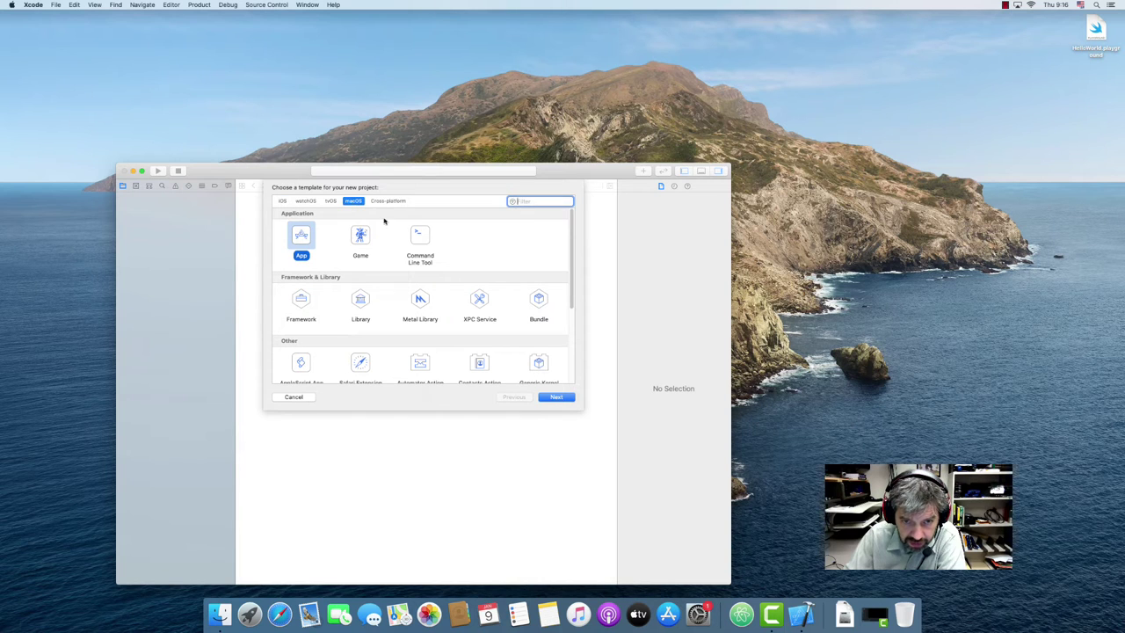
{"action": "left_click", "coordinate": [421, 236]}
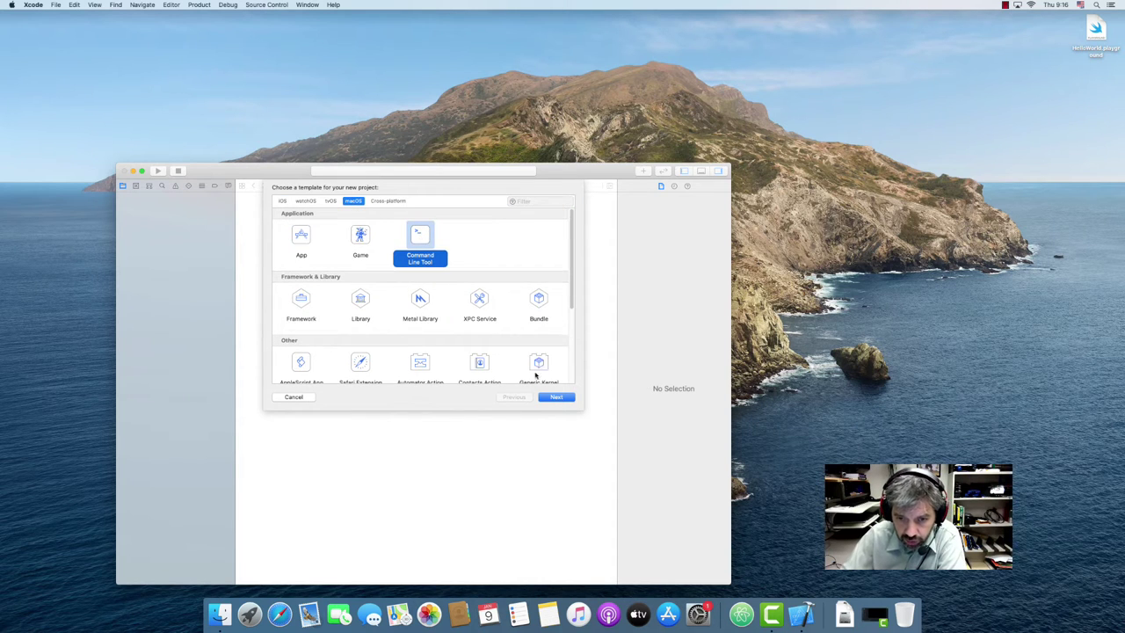
{"action": "left_click", "coordinate": [550, 397]}
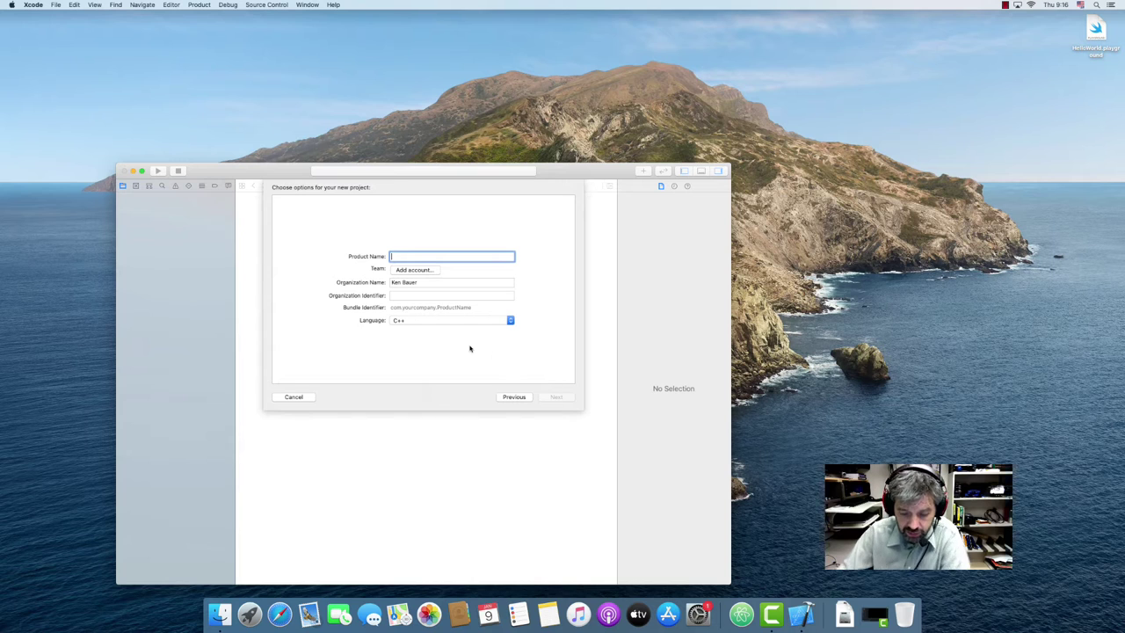
Set the new project's product name to HelloWorld and its organization identifier to itesm
{"action": "type", "text": "HelloWorld"}
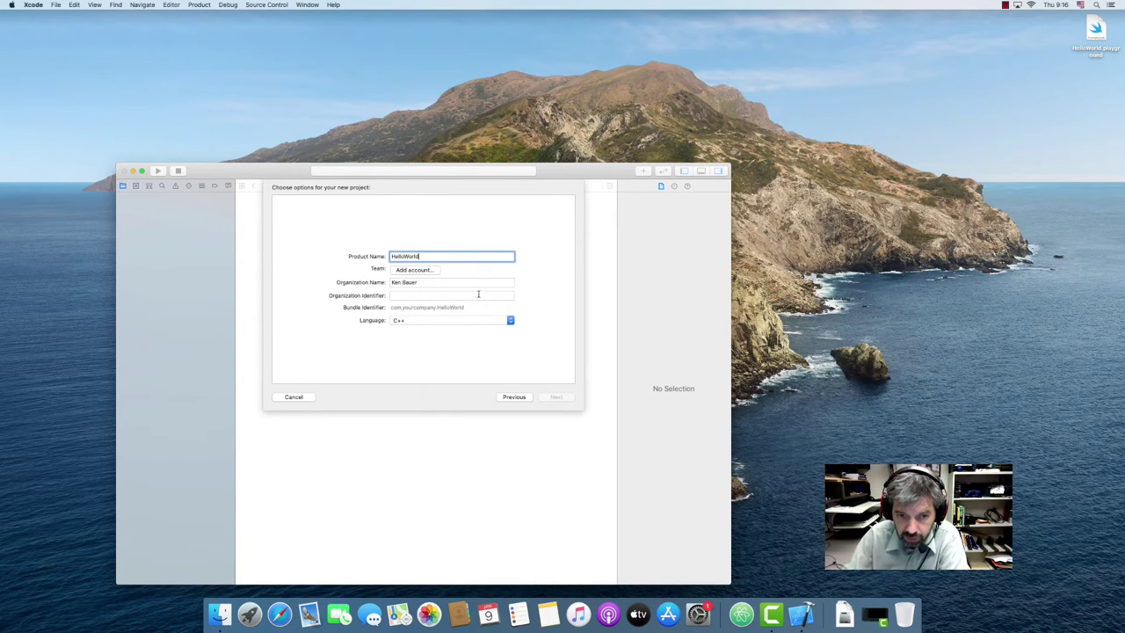
{"action": "left_click", "coordinate": [460, 295]}
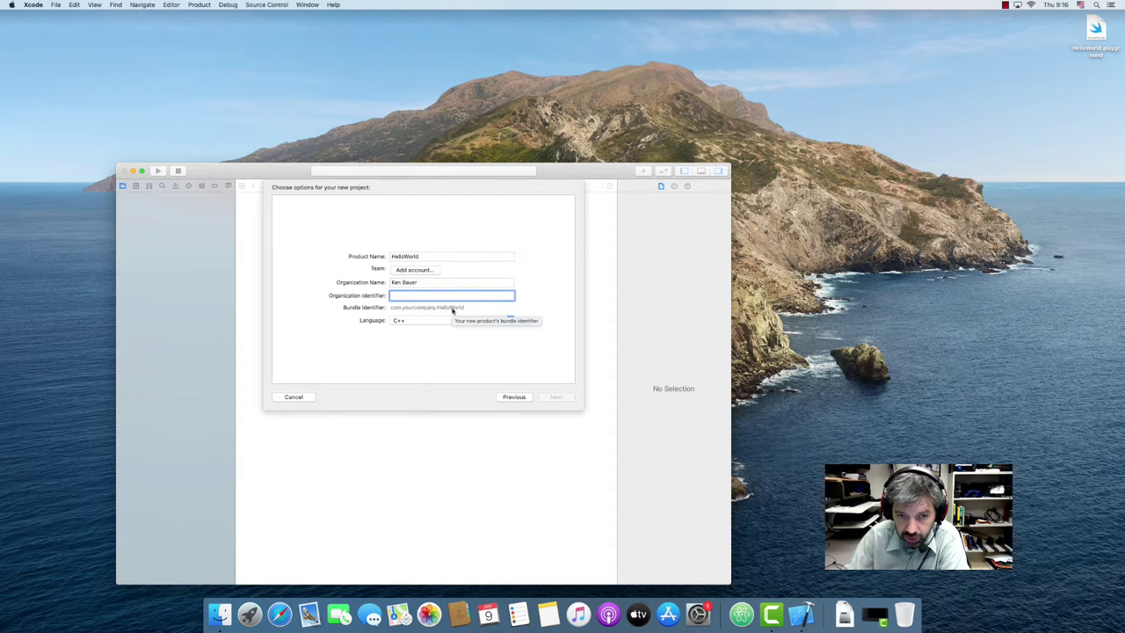
{"action": "type", "text": "c"}
{"action": "key", "text": "BackSpace"}
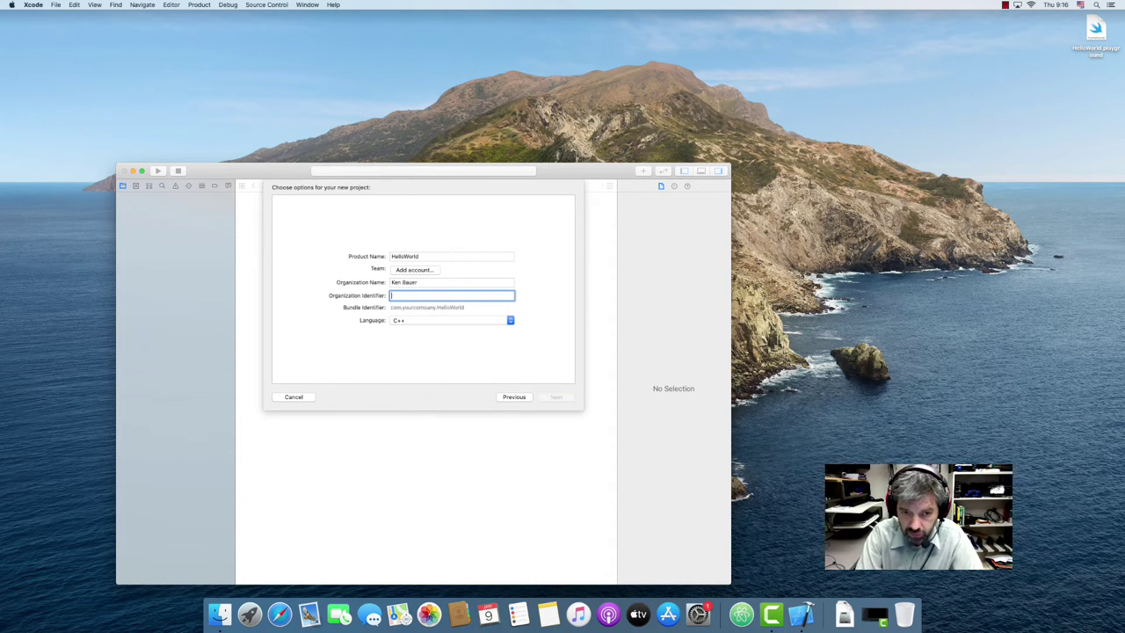
{"action": "type", "text": "itesm"}
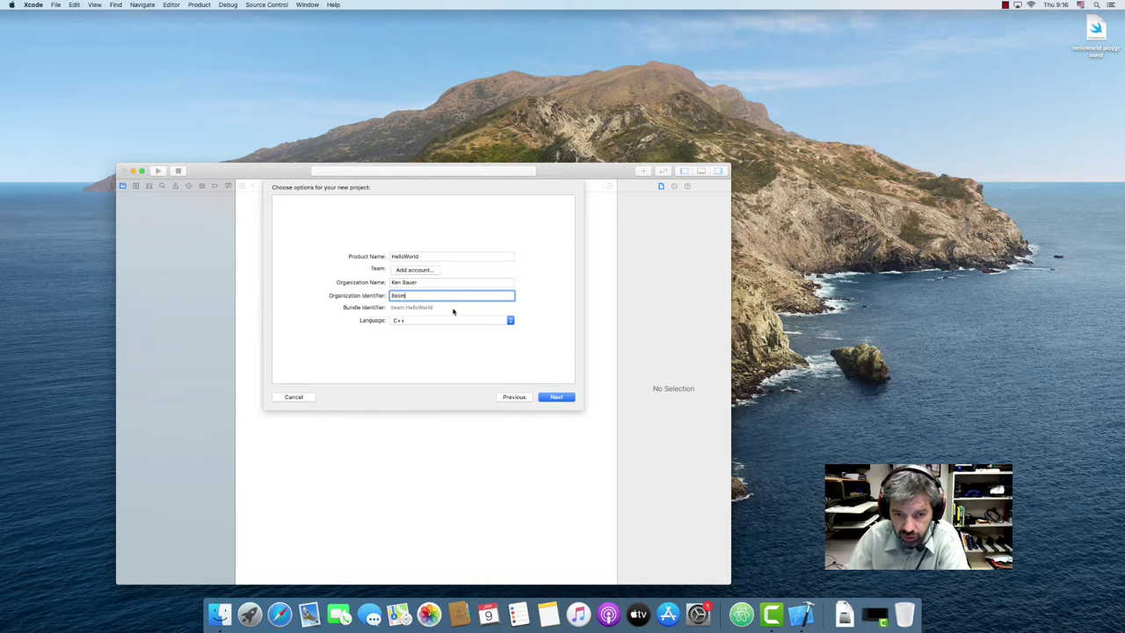
Set the project's language to C++ and continue to choosing the save location
{"action": "left_click", "coordinate": [445, 321]}
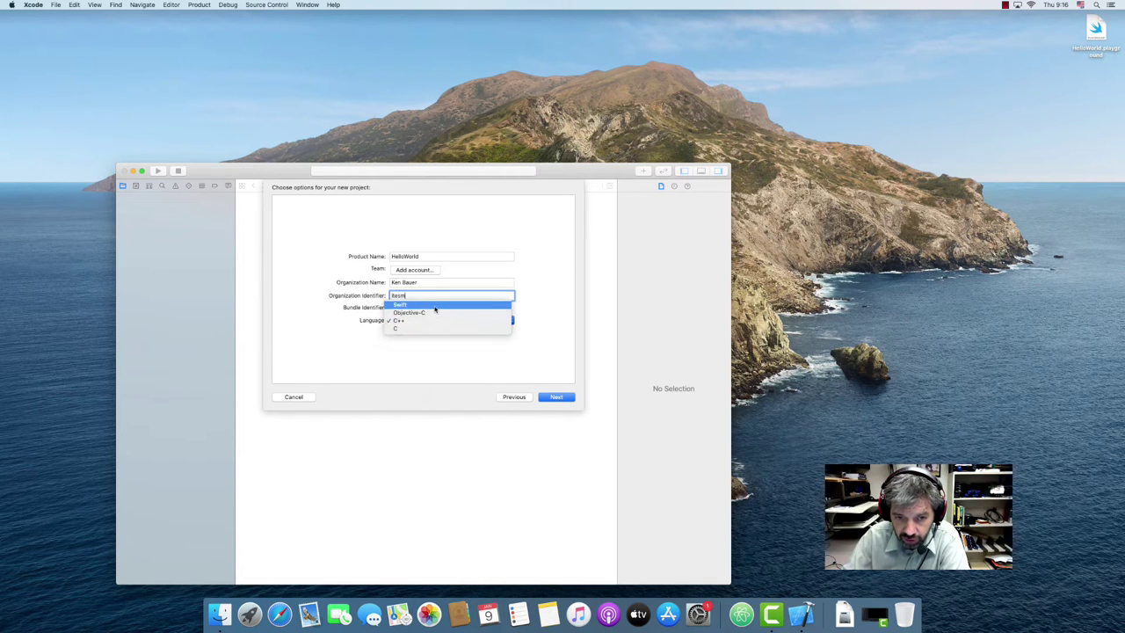
{"action": "left_click", "coordinate": [434, 308]}
{"action": "left_click", "coordinate": [431, 321]}
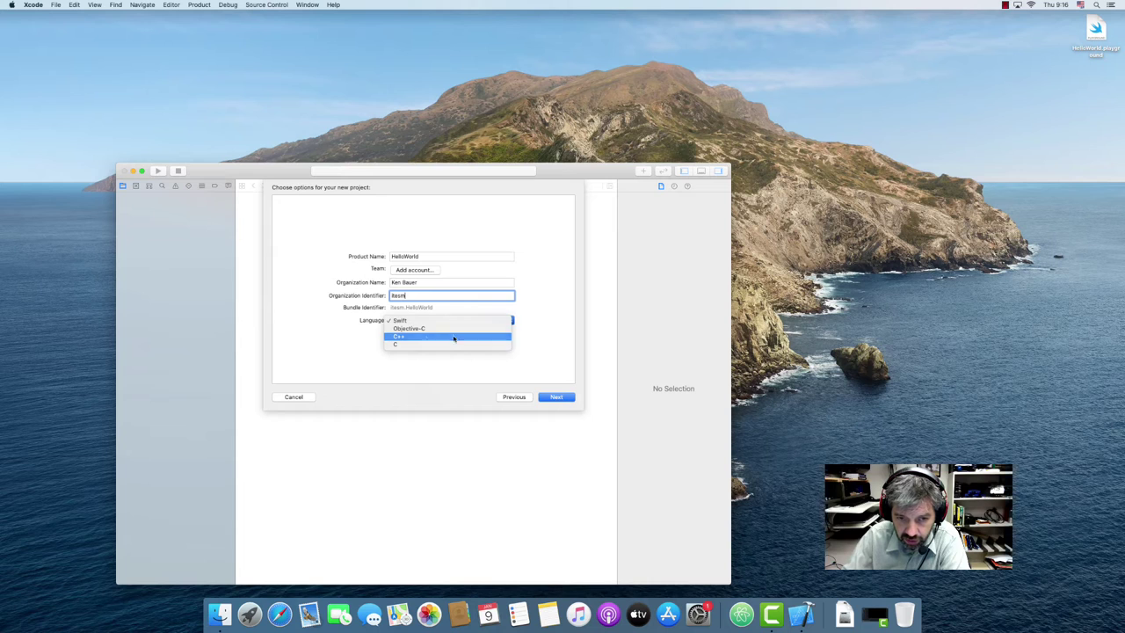
{"action": "left_click", "coordinate": [453, 337]}
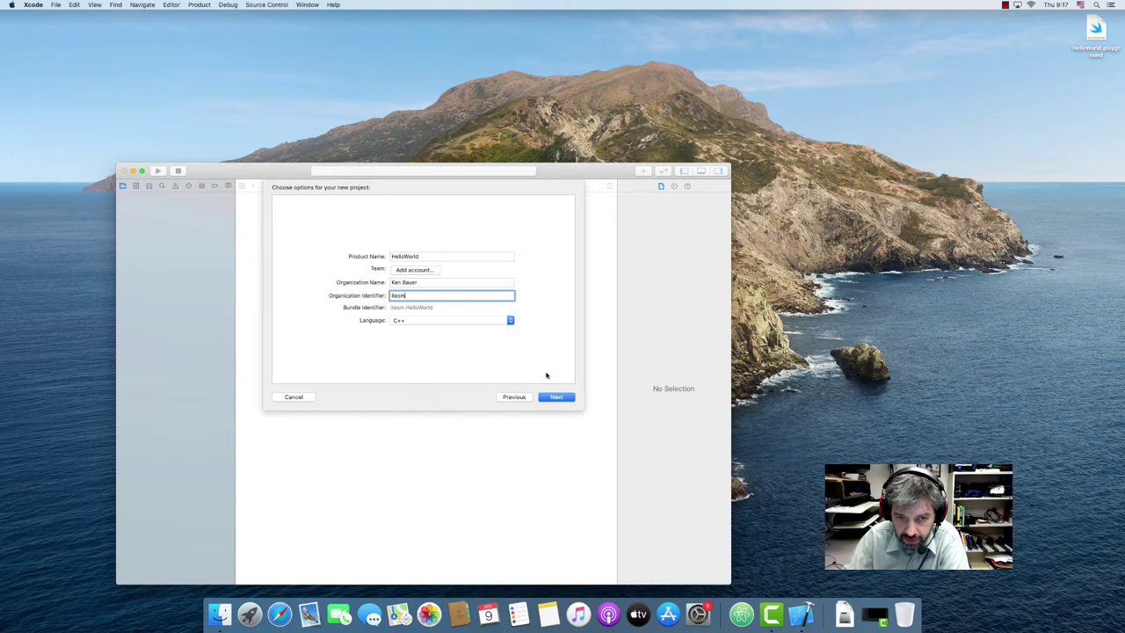
{"action": "left_click", "coordinate": [556, 398]}
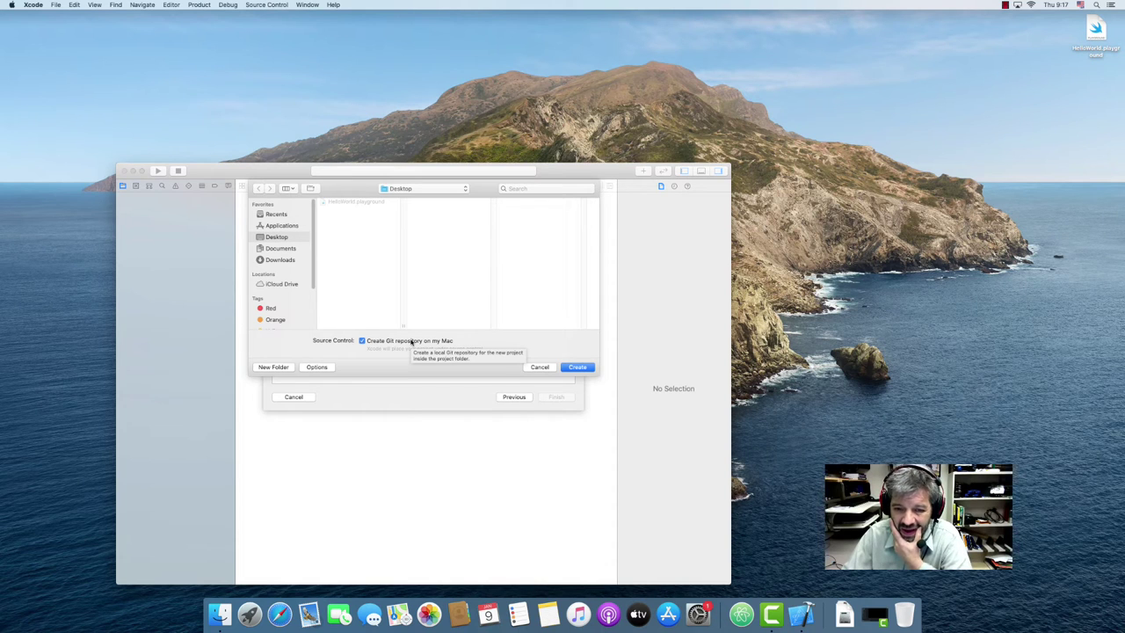
Create the HelloWorld project on the Desktop, keeping the option for a local Git repository enabled
{"action": "left_click", "coordinate": [577, 367]}
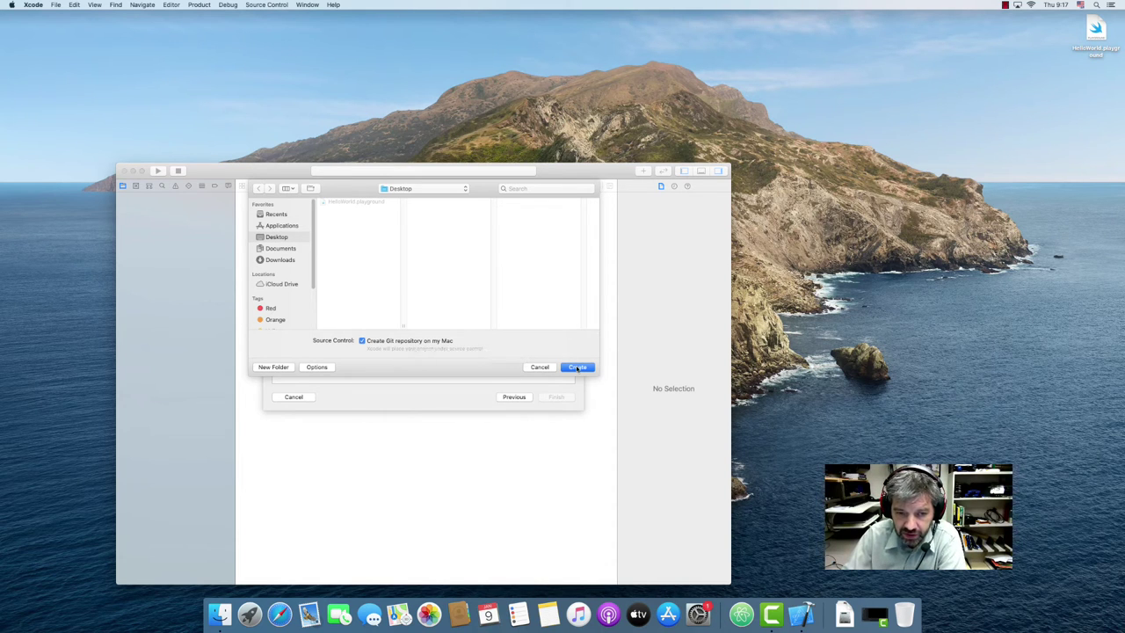
{"action": "left_click", "coordinate": [317, 368]}
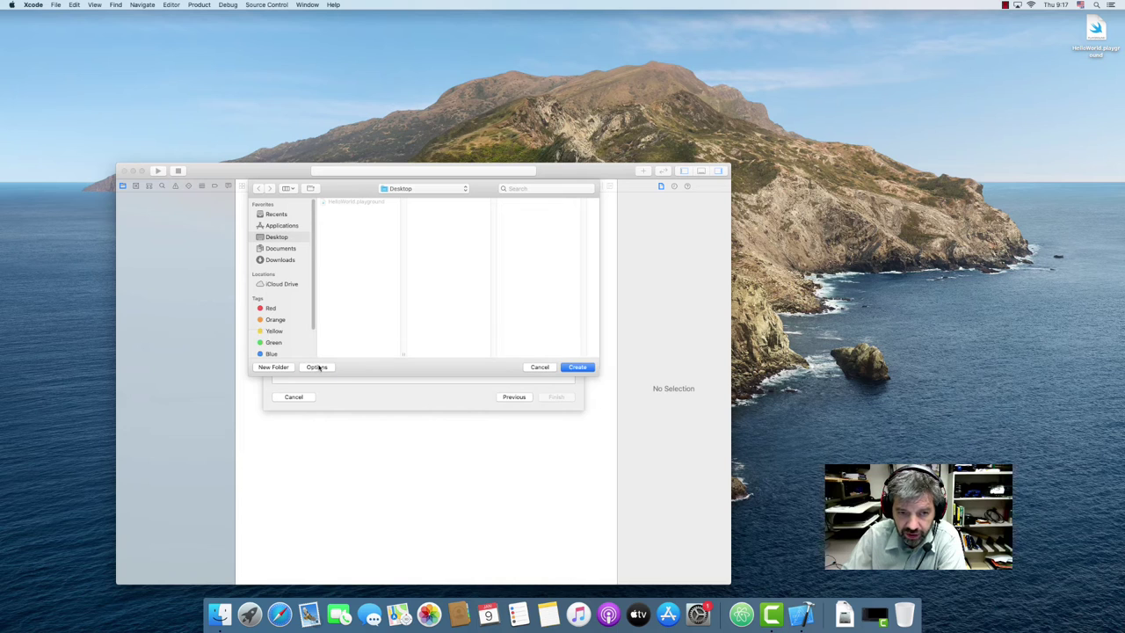
{"action": "left_click", "coordinate": [317, 367]}
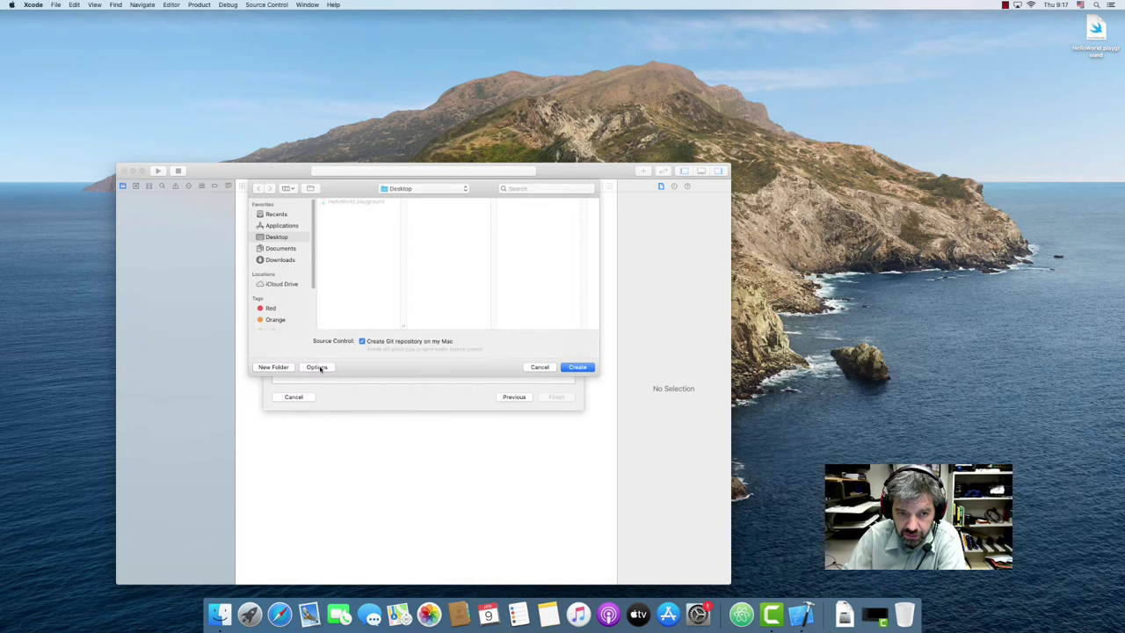
{"action": "left_click", "coordinate": [317, 367]}
{"action": "left_click", "coordinate": [318, 367]}
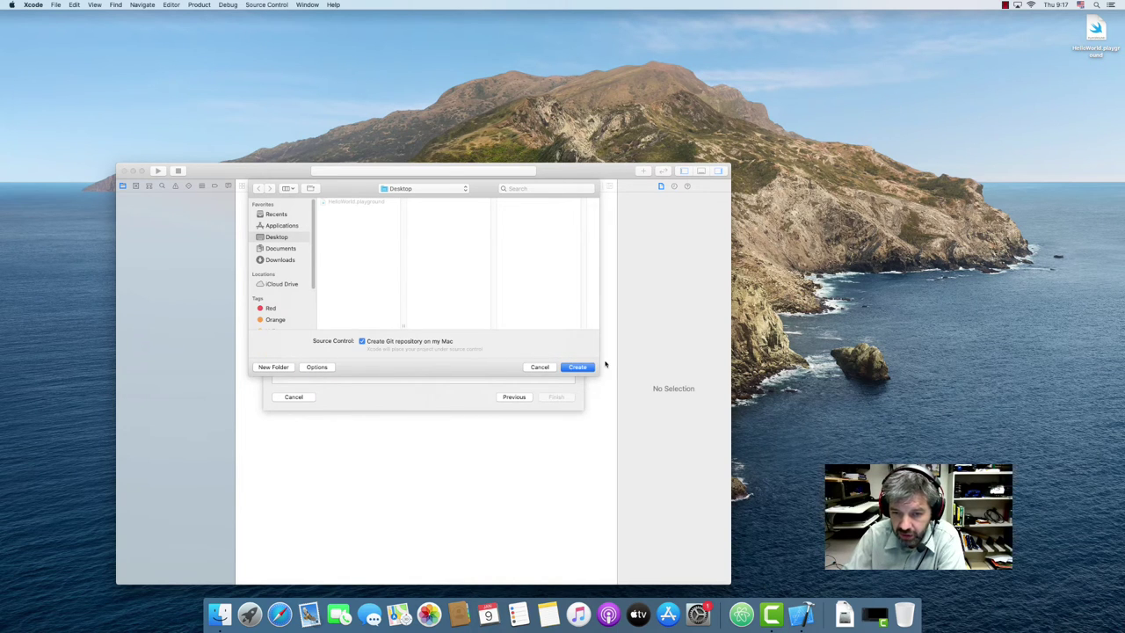
{"action": "left_click", "coordinate": [572, 367]}
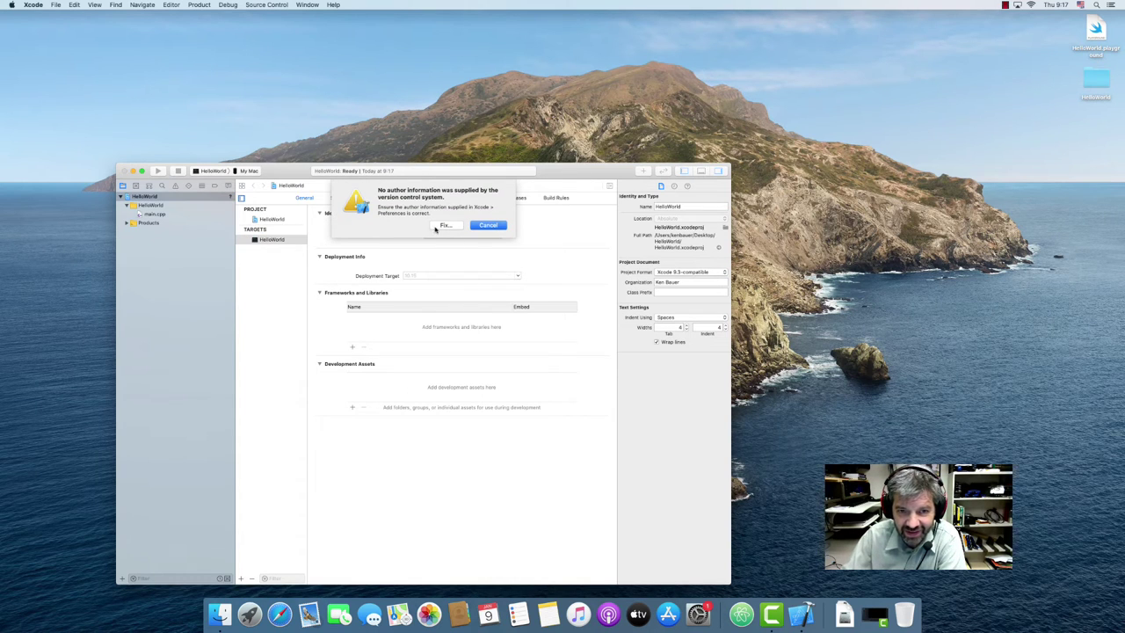
Dismiss the missing author information warning without fixing it and open main.cpp in the editor
{"action": "left_click", "coordinate": [488, 225]}
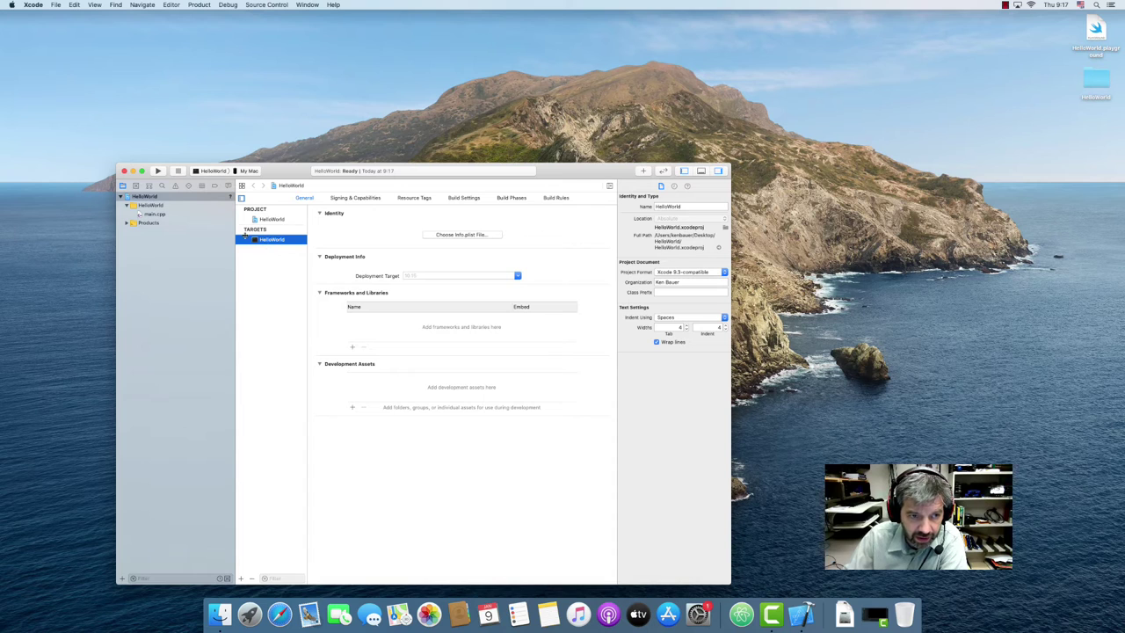
{"action": "left_click", "coordinate": [156, 215]}
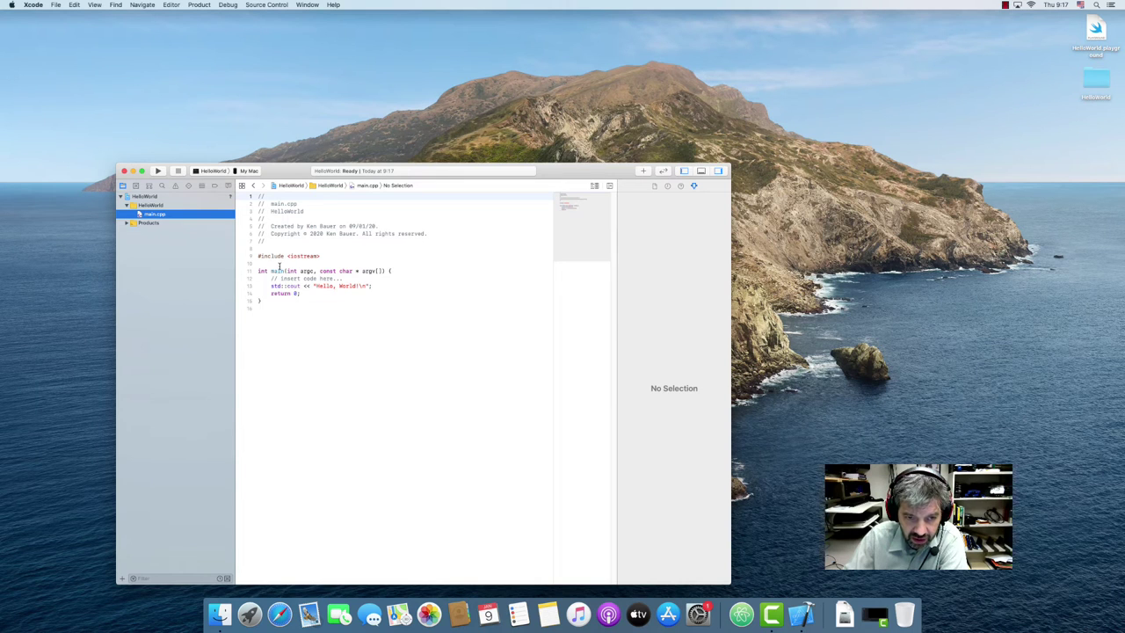
In the std::cout line of main.cpp, replace the \n escape inside the string with << std::endl after it
{"action": "left_click", "coordinate": [358, 286]}
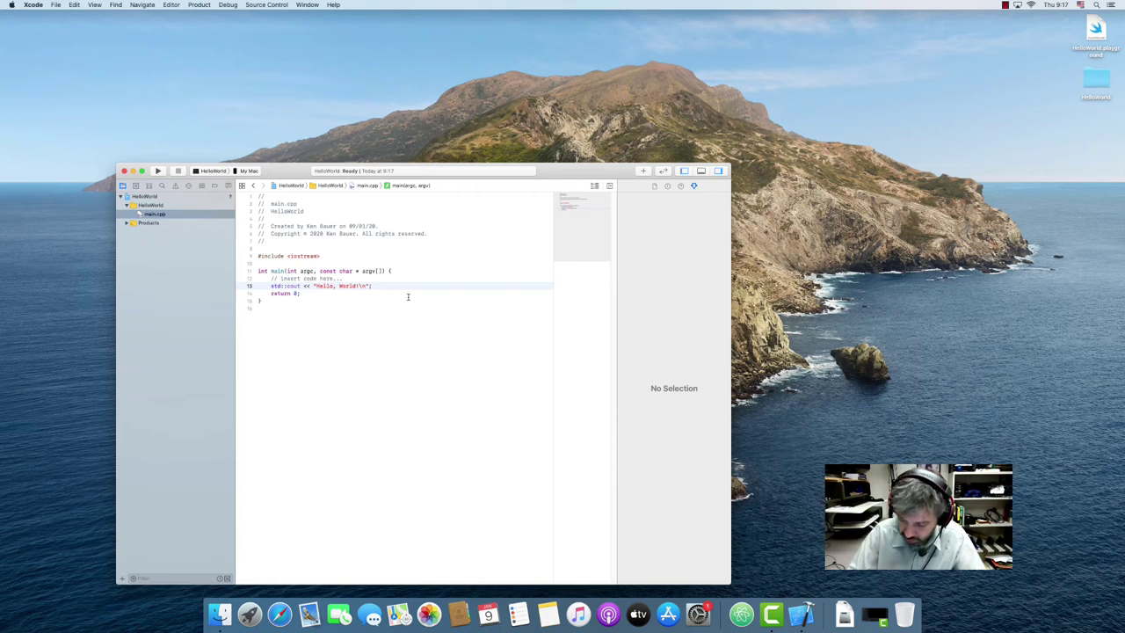
{"action": "key", "text": "shift+Right"}
{"action": "key", "text": "shift+Right"}
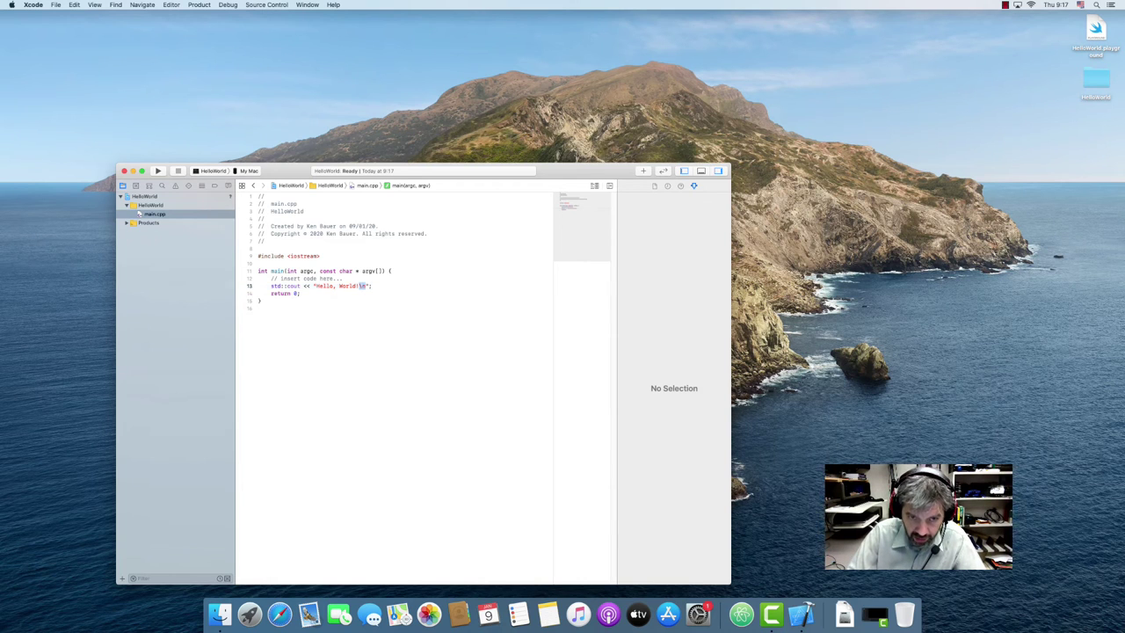
{"action": "key", "text": "BackSpace"}
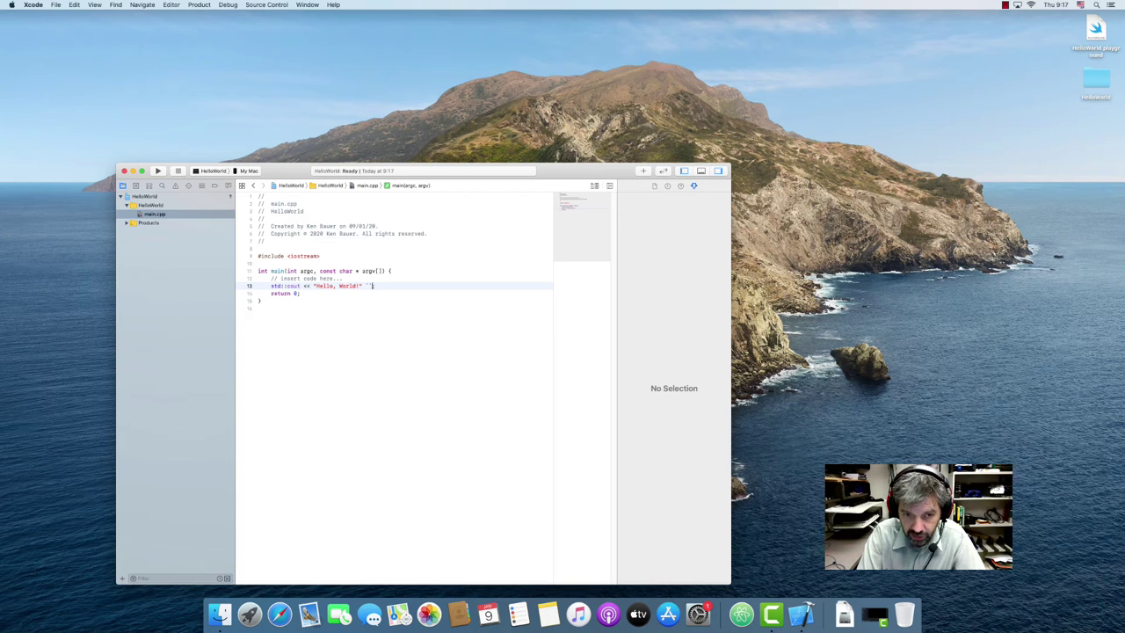
{"action": "type", "text": "<< "}
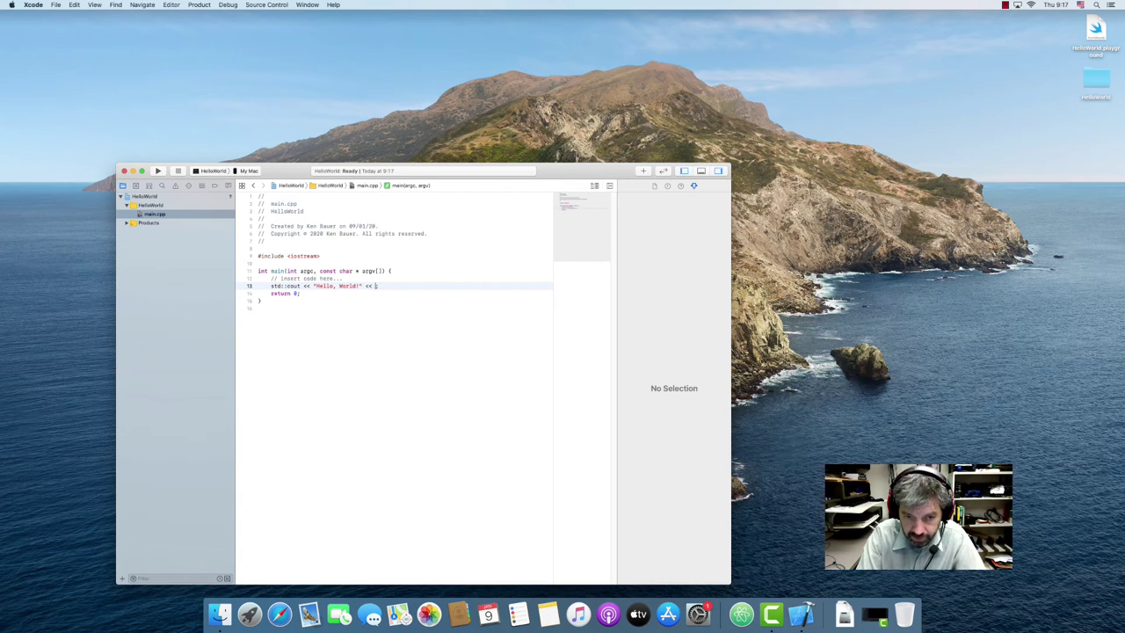
{"action": "type", "text": "std"}
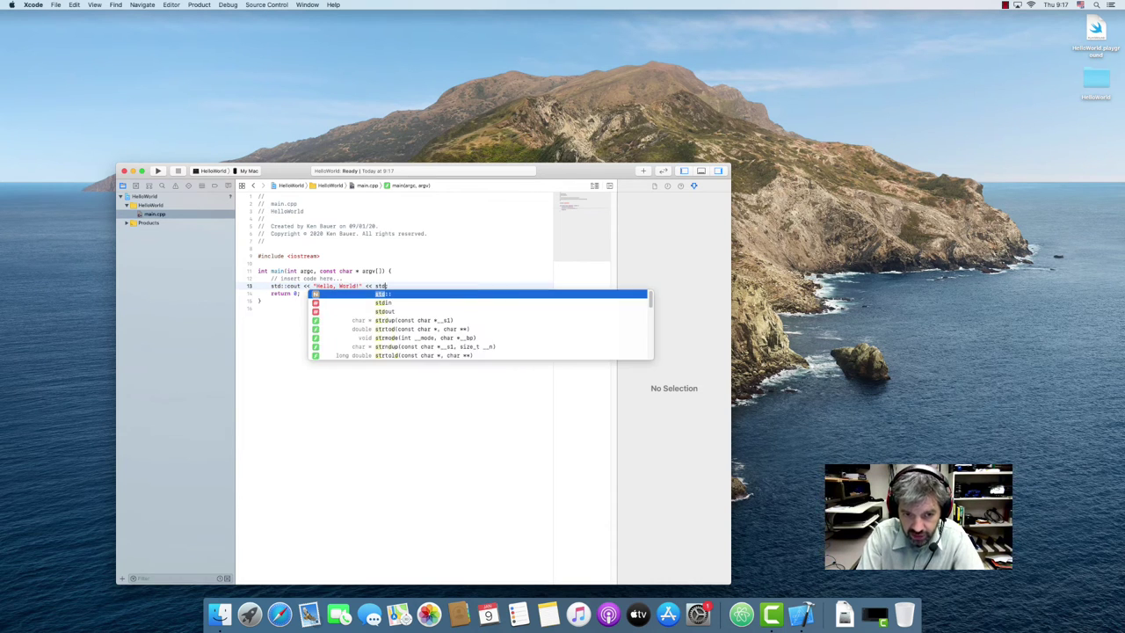
{"action": "type", "text": "::"}
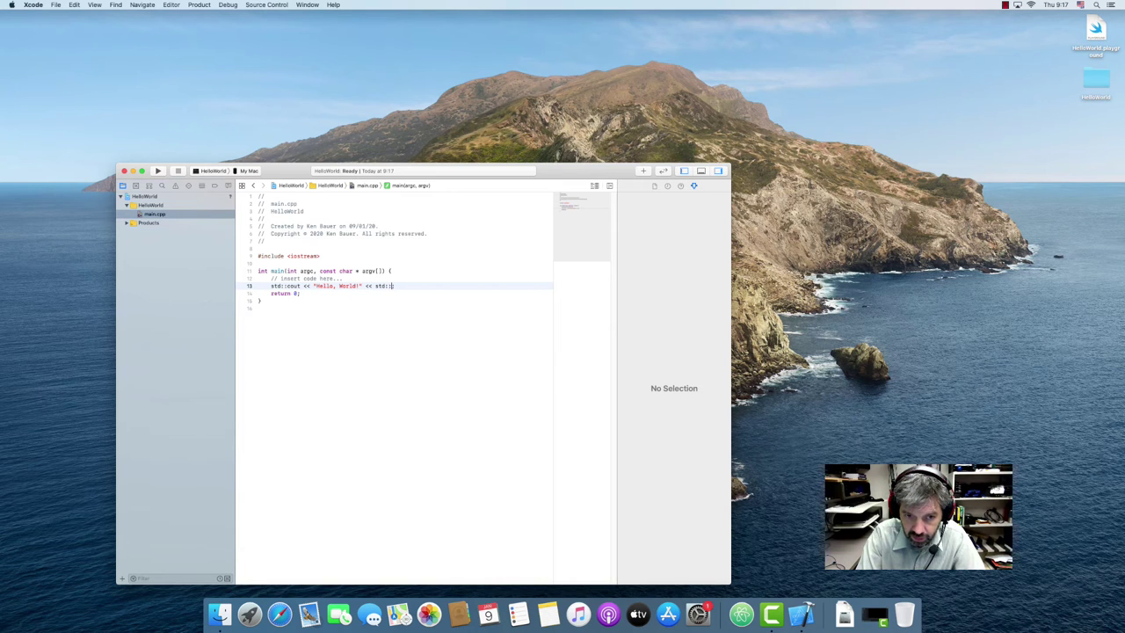
{"action": "type", "text": "endl"}
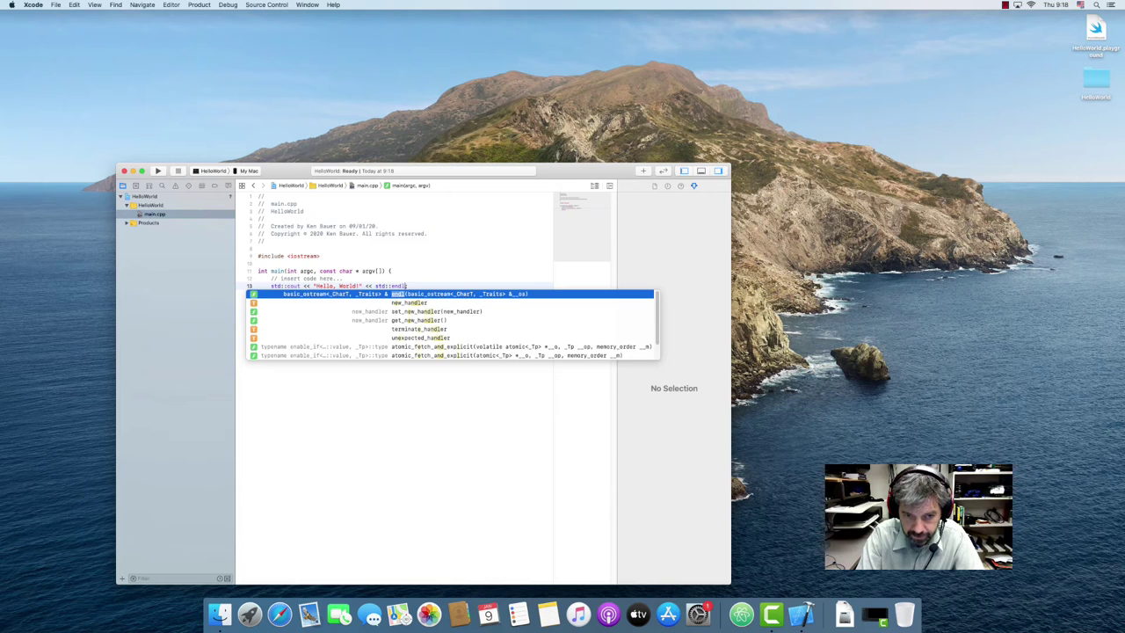
{"action": "type", "text": ";"}
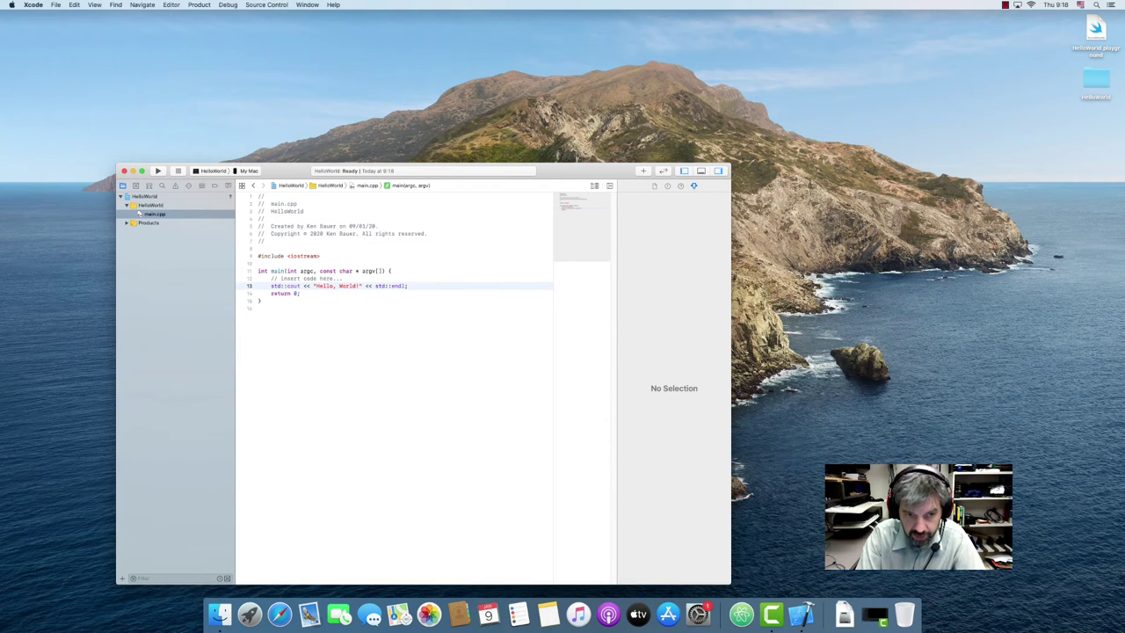
Build and run the HelloWorld program, and move the project window higher on the desktop
{"action": "left_click", "coordinate": [157, 171]}
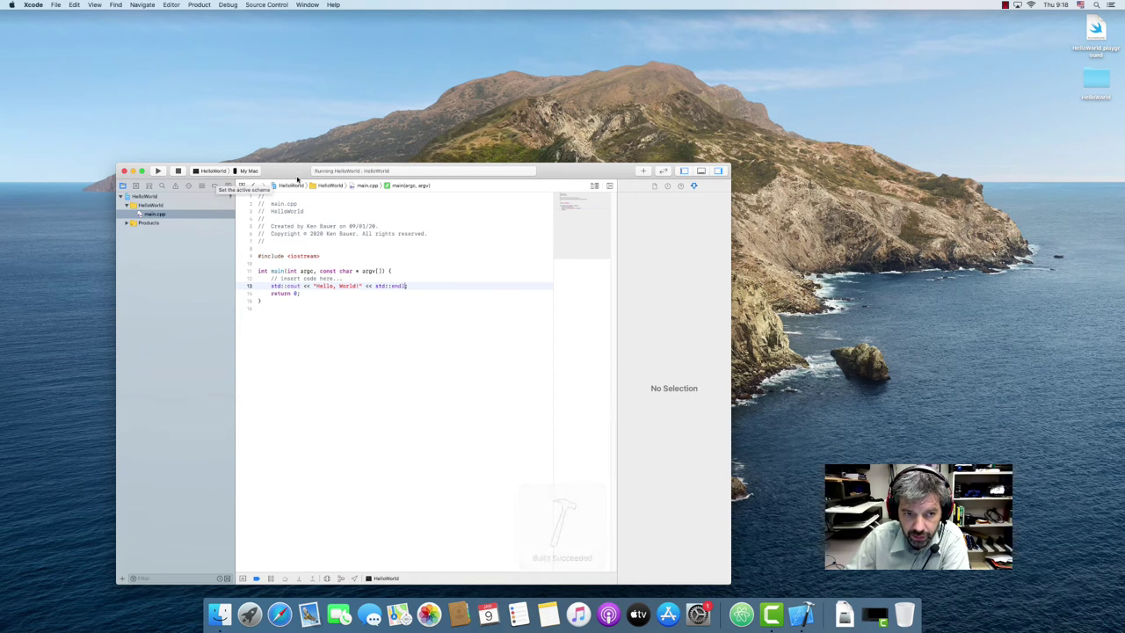
{"action": "left_click_drag", "start_coordinate": [554, 172], "coordinate": [533, 105]}
{"action": "left_click", "coordinate": [359, 514]}
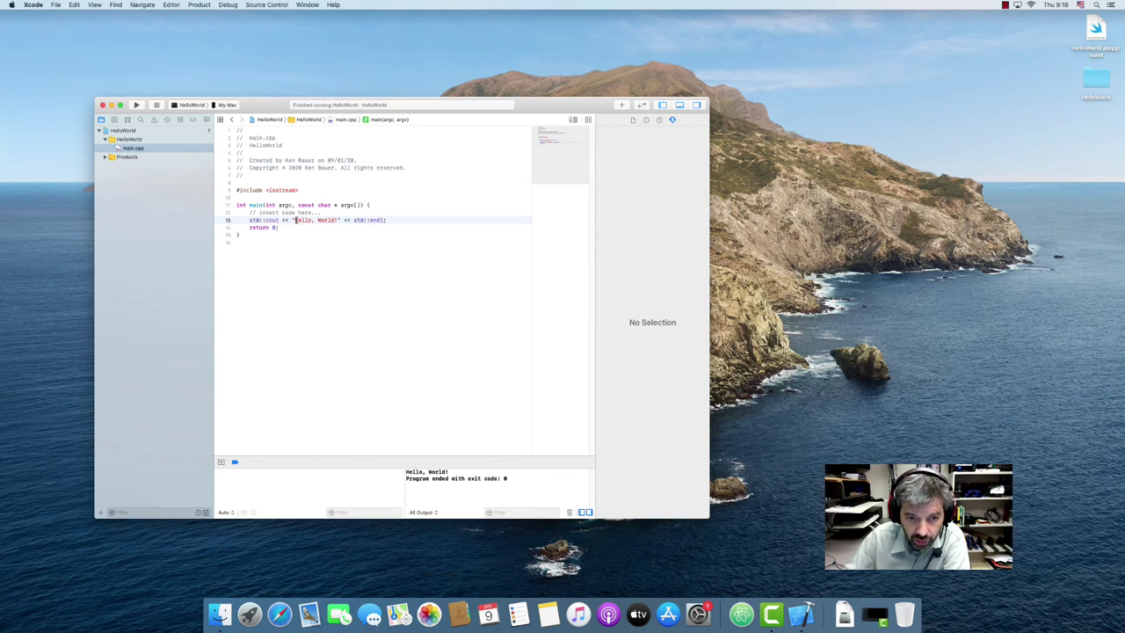
Replace the output string "Hello, World!" in main.cpp with "Hola Mundo"
{"action": "left_click_drag", "start_coordinate": [294, 220], "coordinate": [319, 220]}
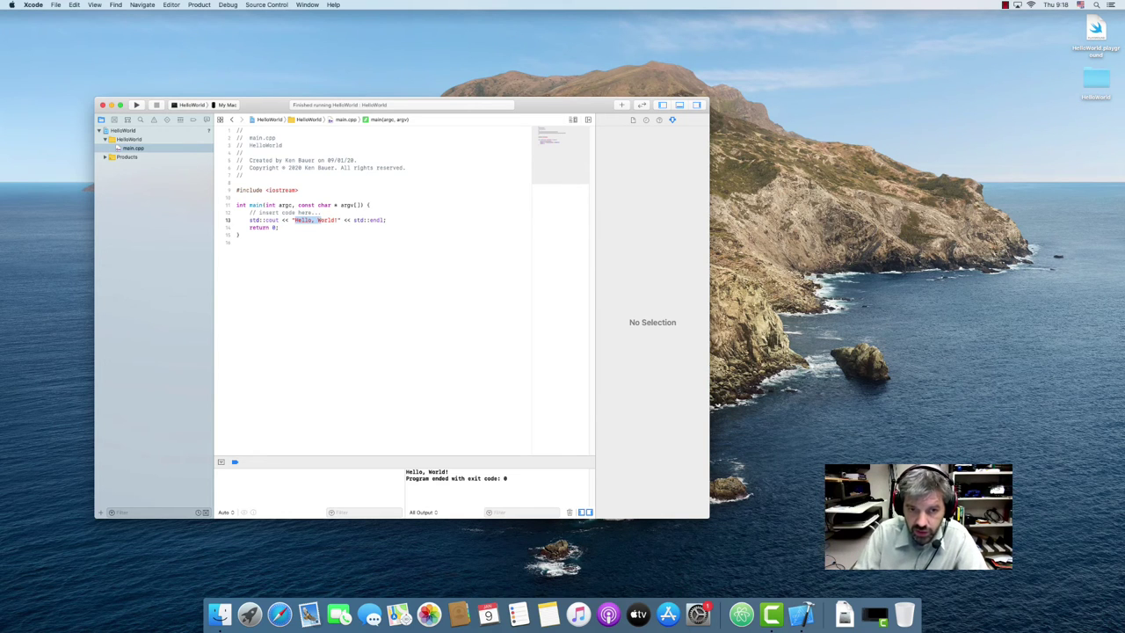
{"action": "left_click_drag", "start_coordinate": [320, 219], "coordinate": [335, 220]}
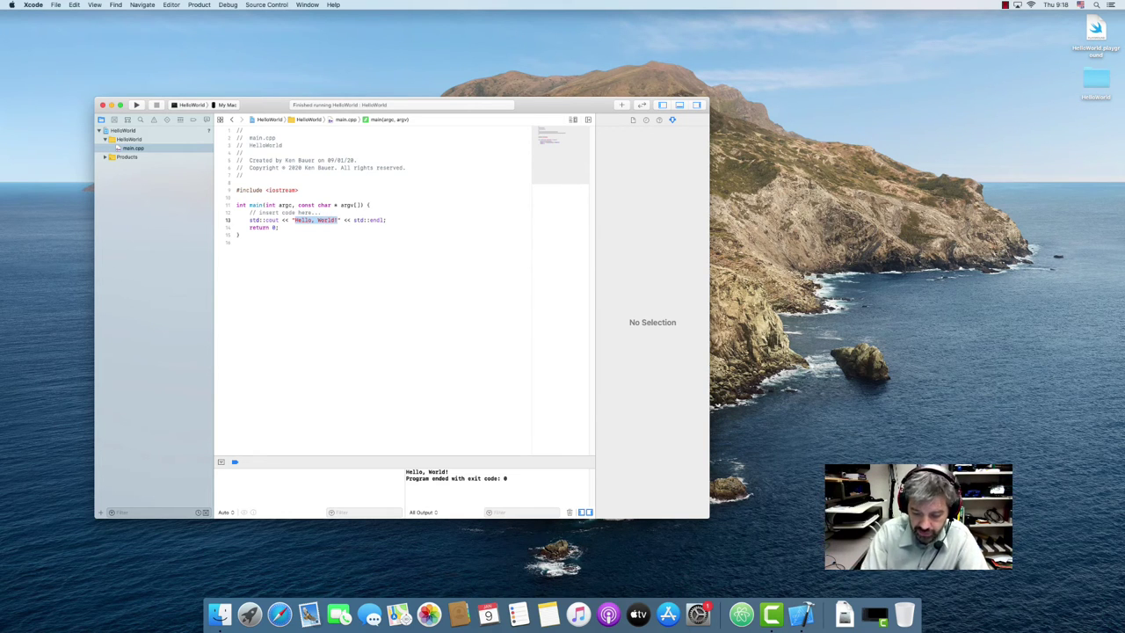
{"action": "type", "text": "Hola Mund"}
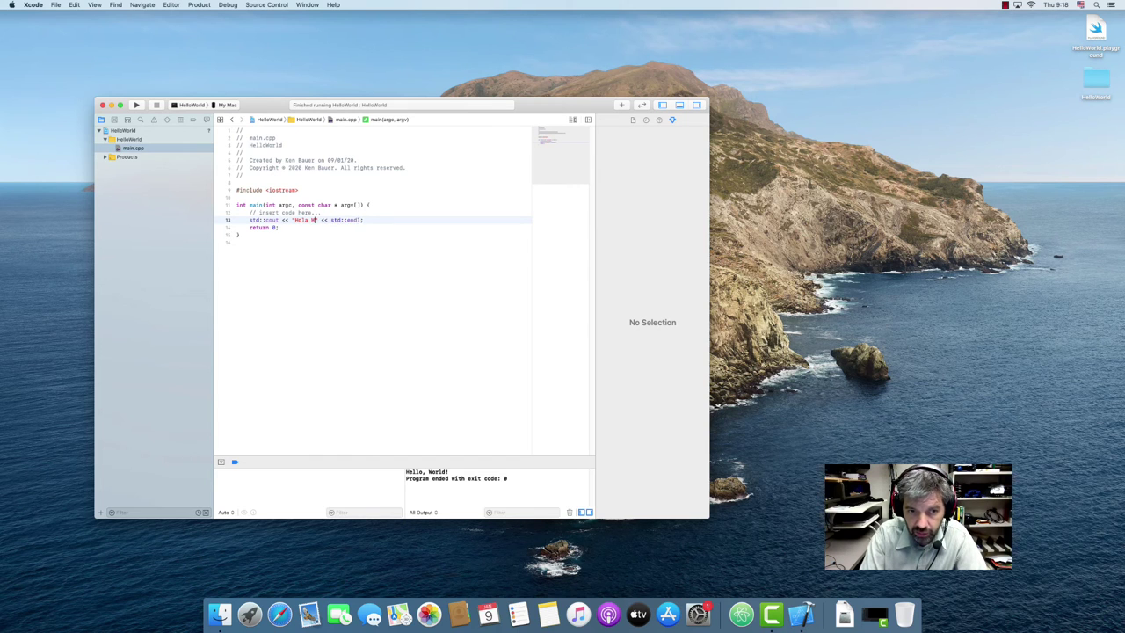
{"action": "type", "text": "o"}
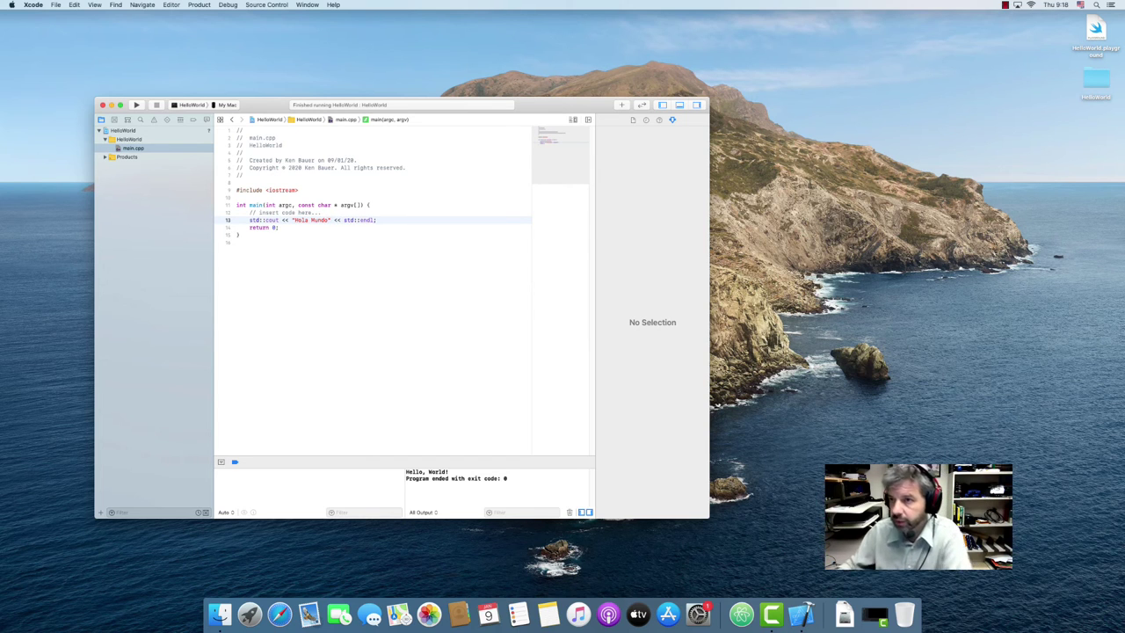
Switch the keyboard input source to Latin American and add exclamation marks so the string reads "¡Hola Mundo!"
{"action": "left_click", "coordinate": [1080, 5]}
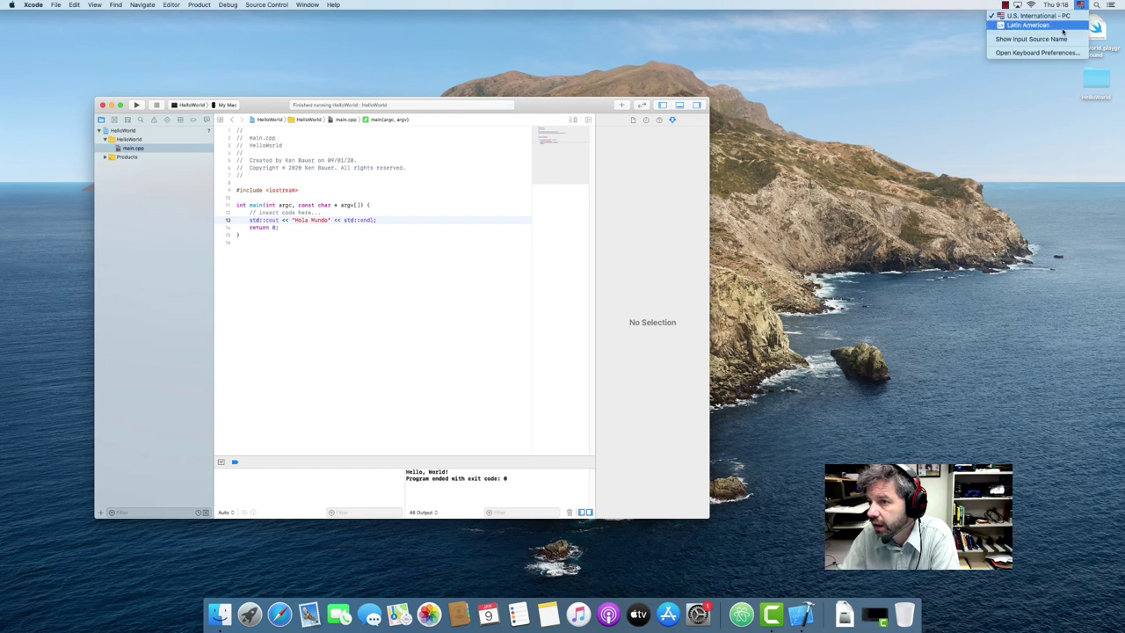
{"action": "left_click", "coordinate": [1037, 28]}
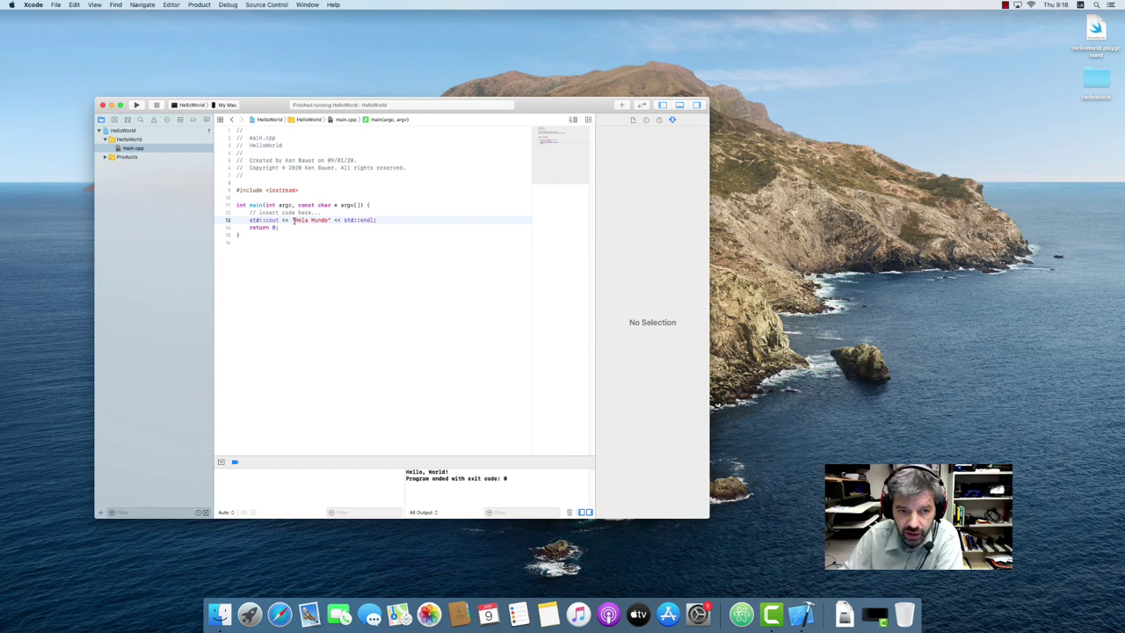
{"action": "type", "text": "¡"}
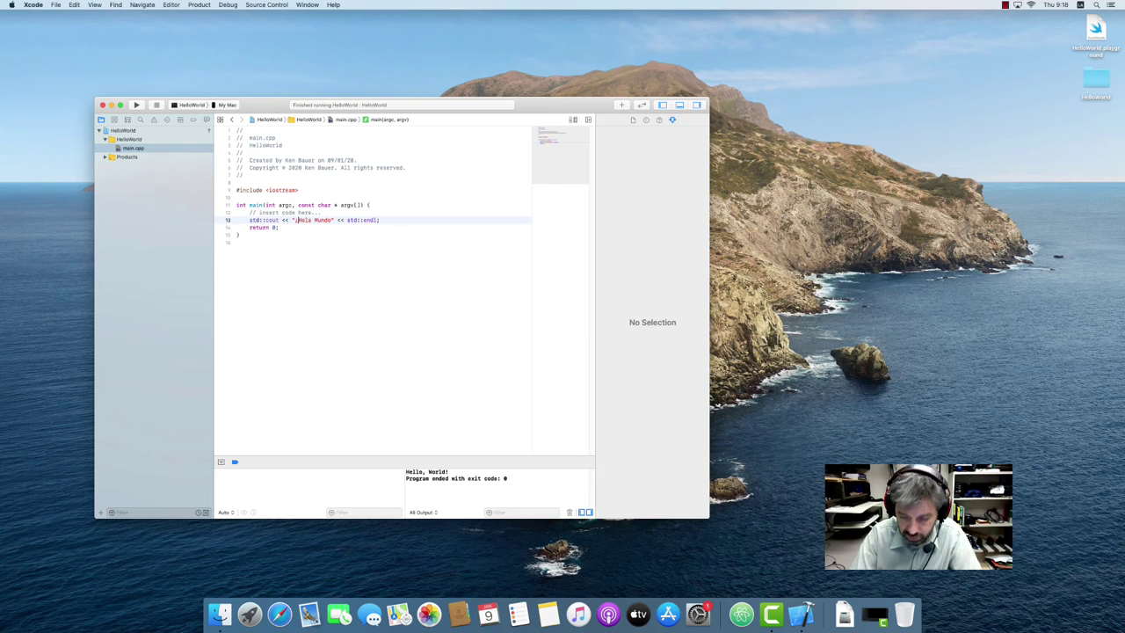
{"action": "key", "text": "BackSpace"}
{"action": "type", "text": "¡"}
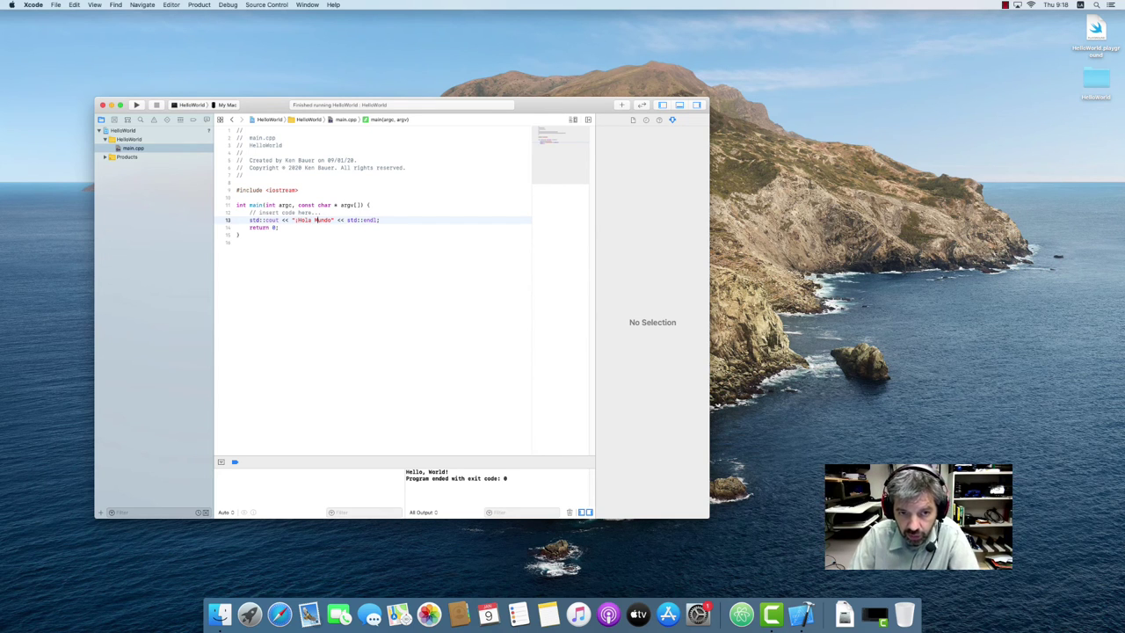
{"action": "type", "text": "!"}
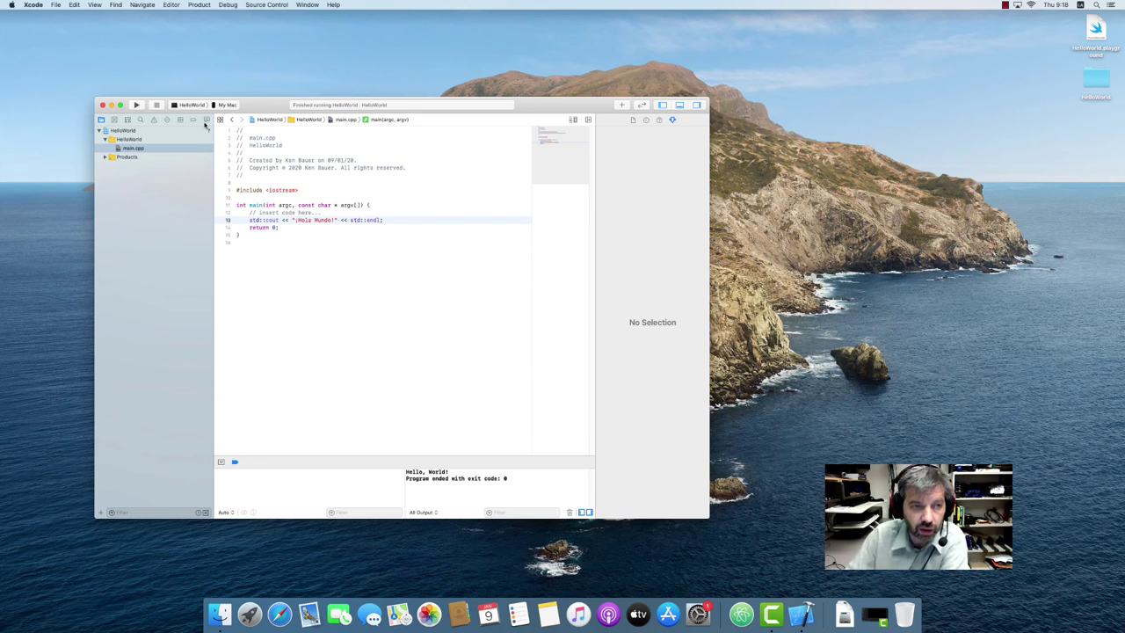
{"action": "left_click", "coordinate": [55, 4]}
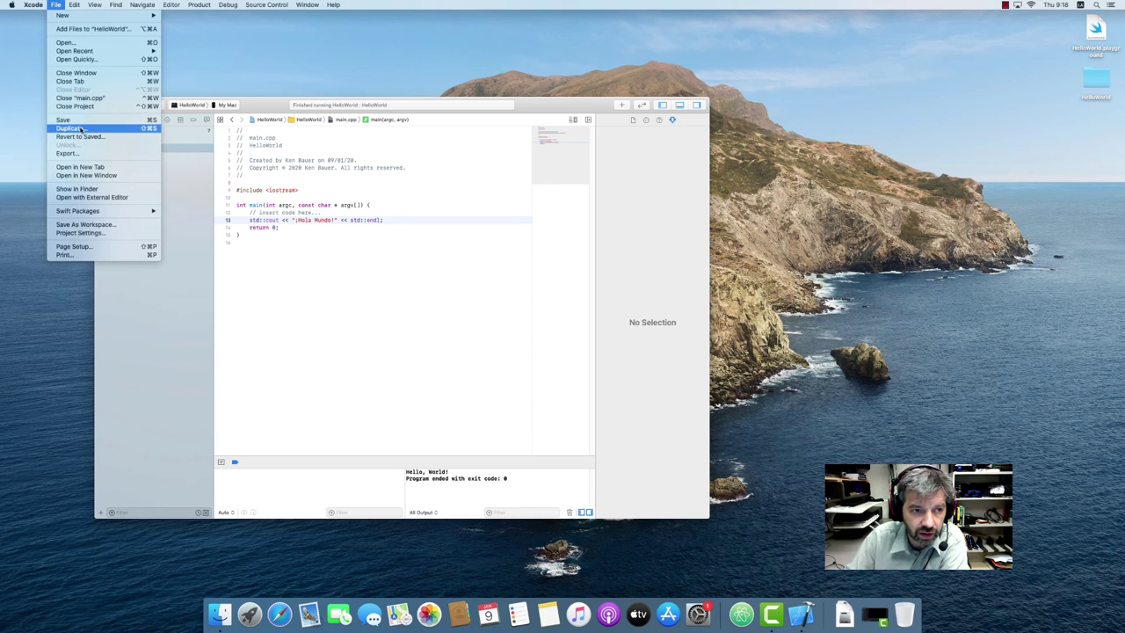
{"action": "key", "text": "Escape"}
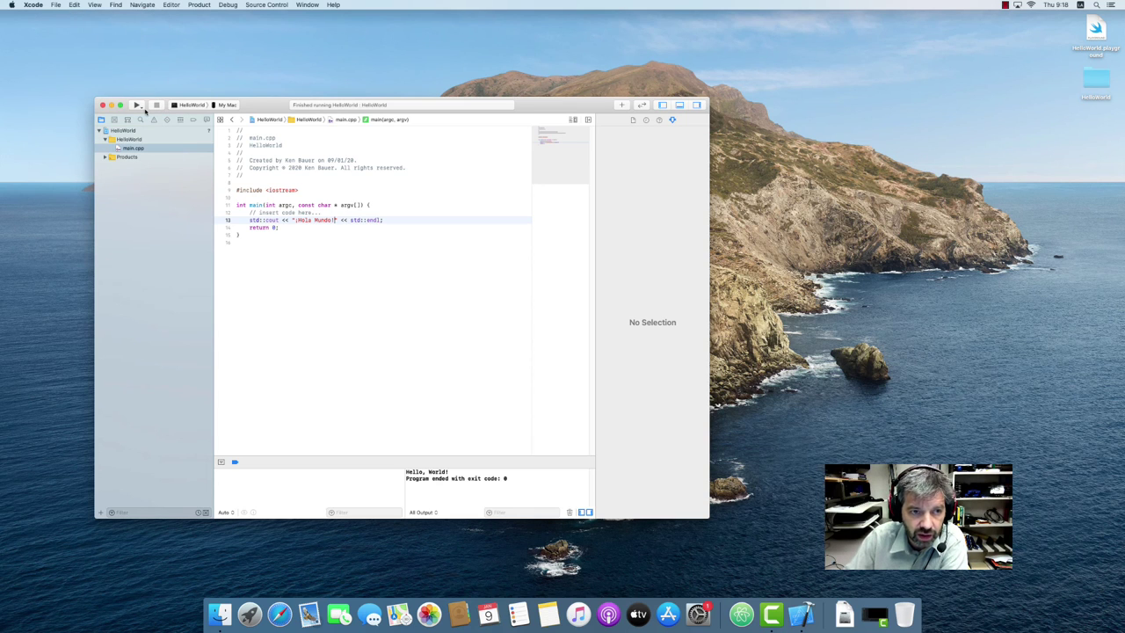